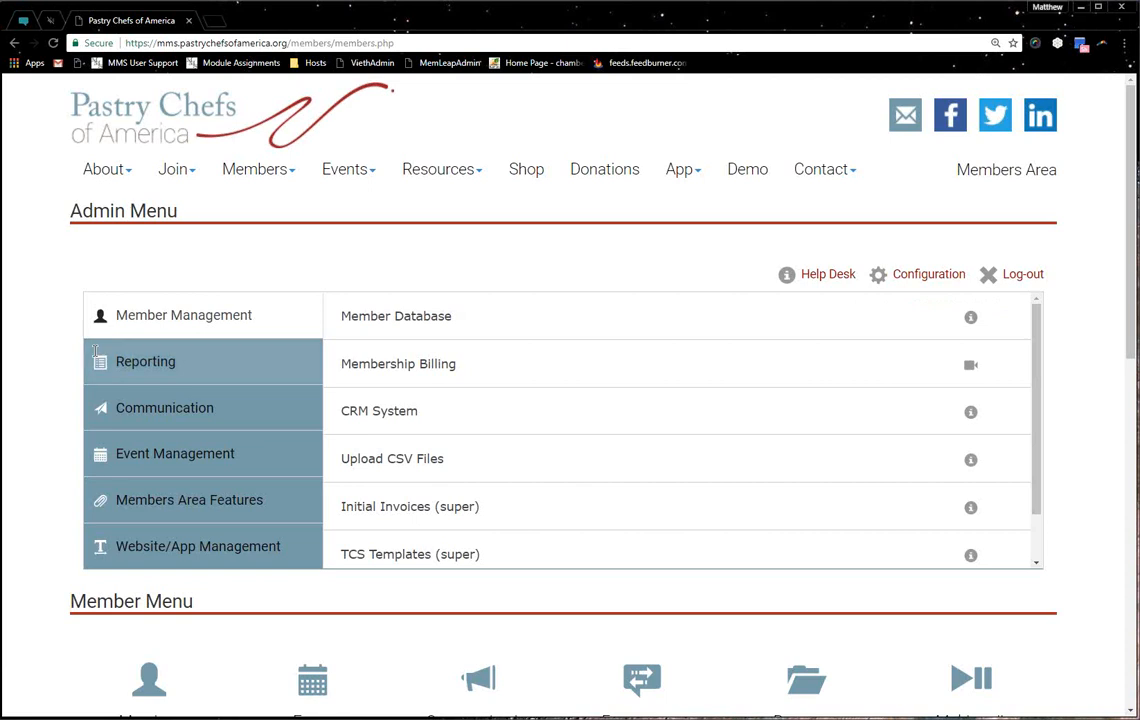
# Open Custom Reports from the Reporting section of the Admin Menu
pyautogui.click(480, 380)
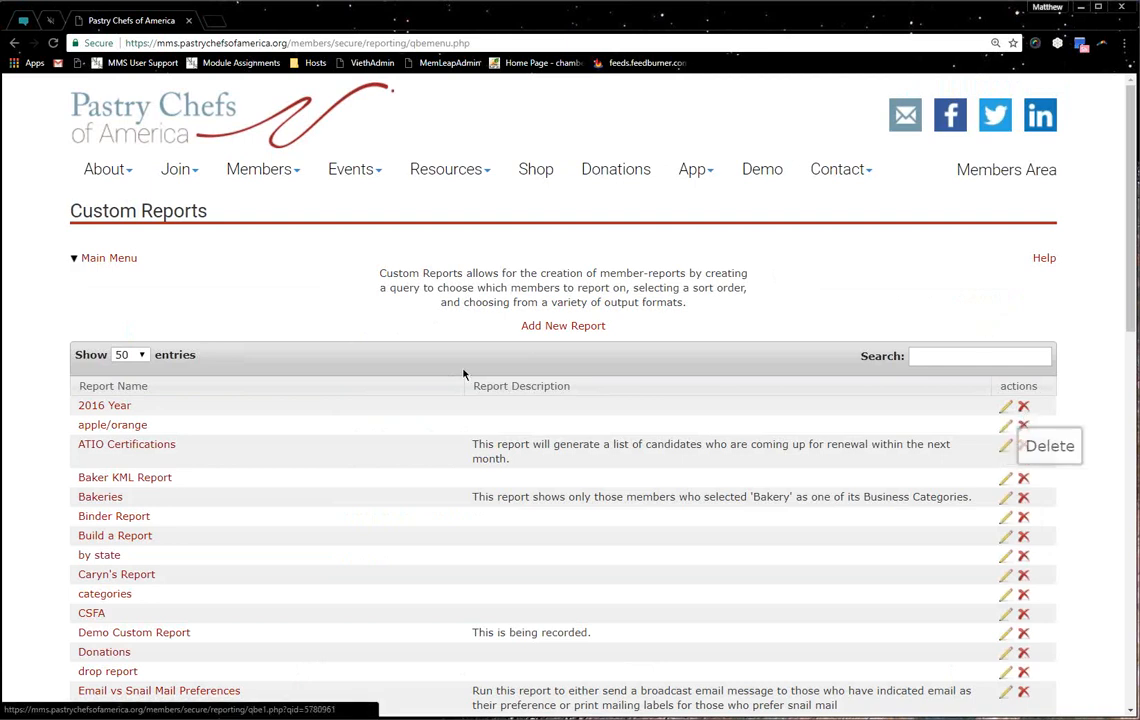
# Keep 50 entries per page, confirm the 65-report total, then start a new report
pyautogui.click(128, 355)
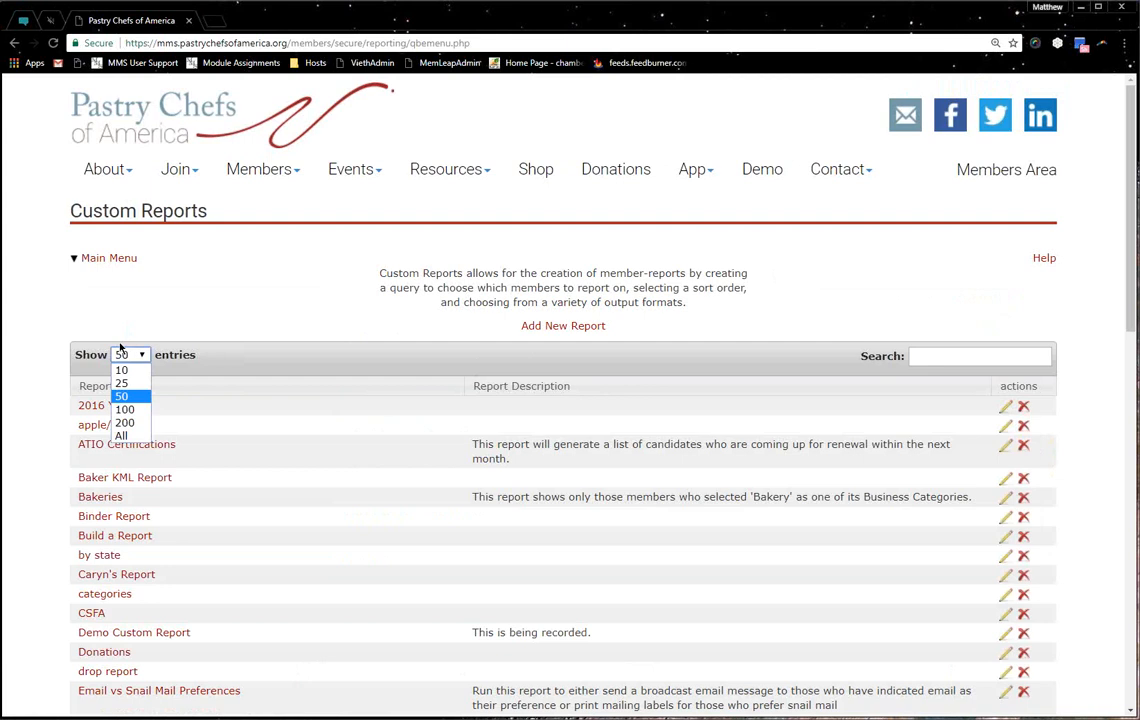
pyautogui.click(44, 384)
pyautogui.scroll(-10, 44, 384)
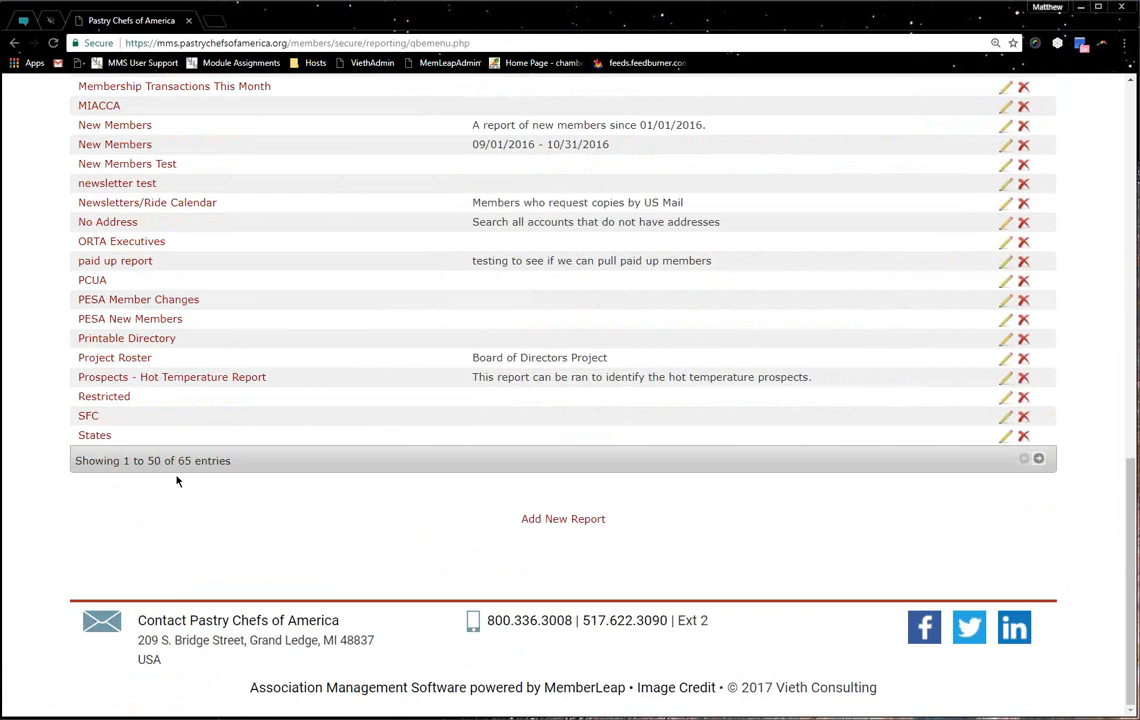
pyautogui.moveTo(104, 461); pyautogui.dragTo(203, 463)
pyautogui.click(631, 538)
pyautogui.scroll(10, 625, 540)
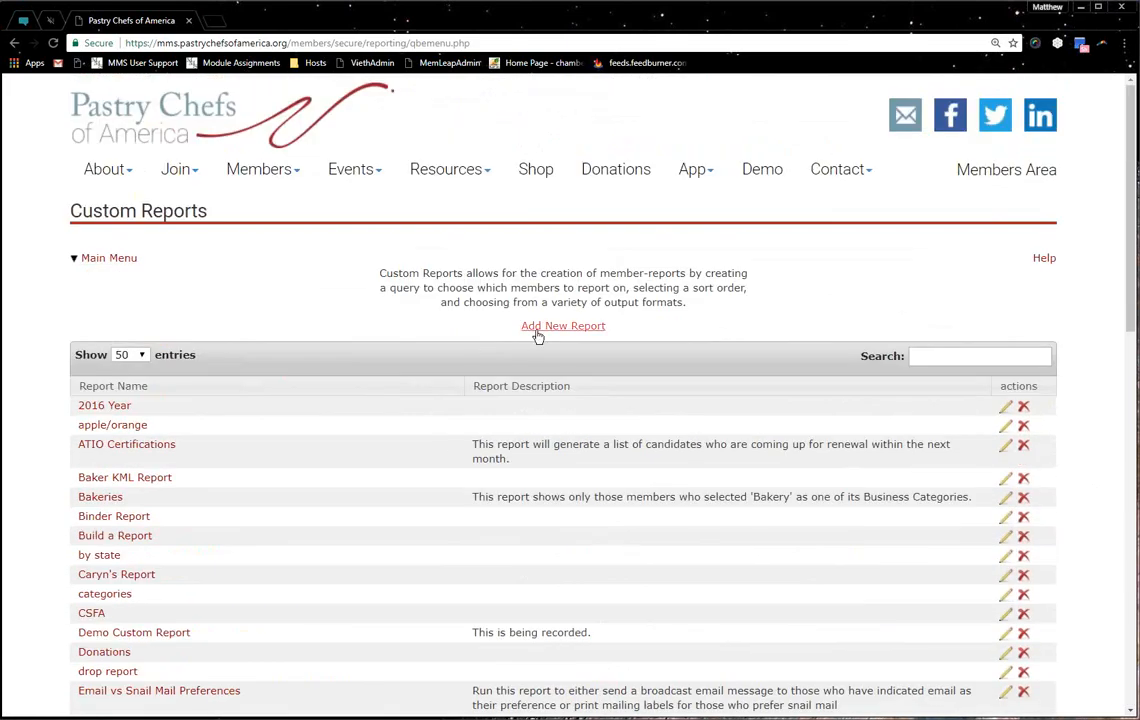
pyautogui.click(537, 332)
# Set the Report Name to 'Demo Custom Report' by typing Demo and accepting the suggestion
pyautogui.click(436, 338)
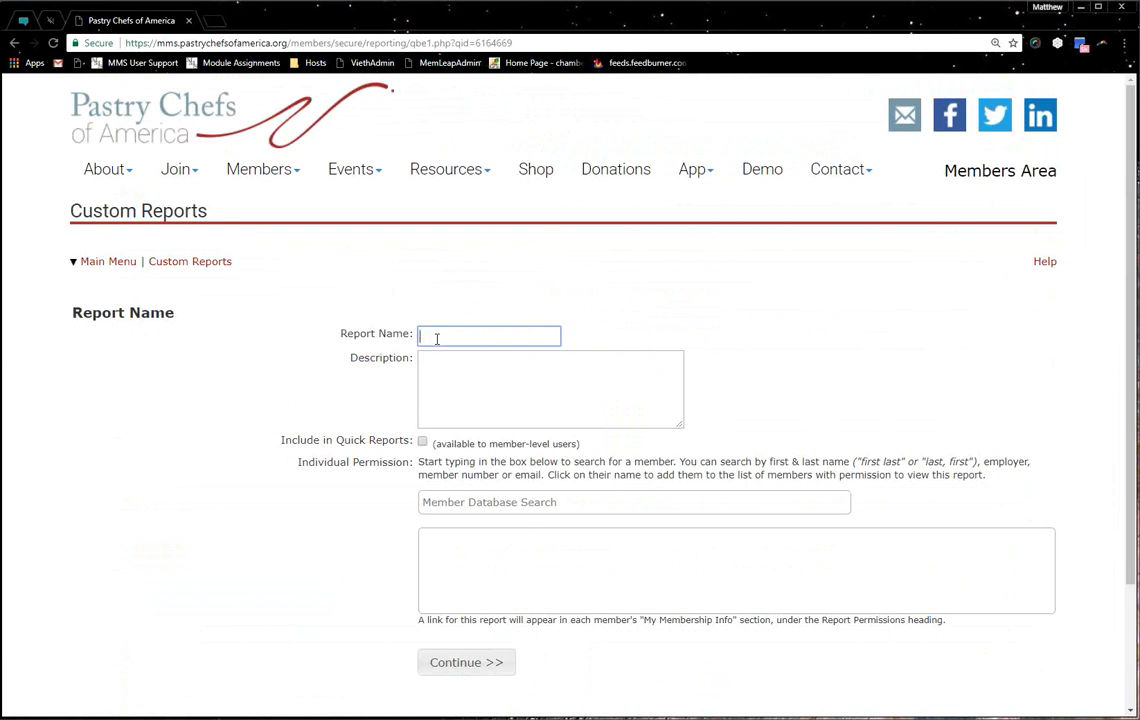
pyautogui.write('Demo')
pyautogui.press('Down')
pyautogui.press('Return')
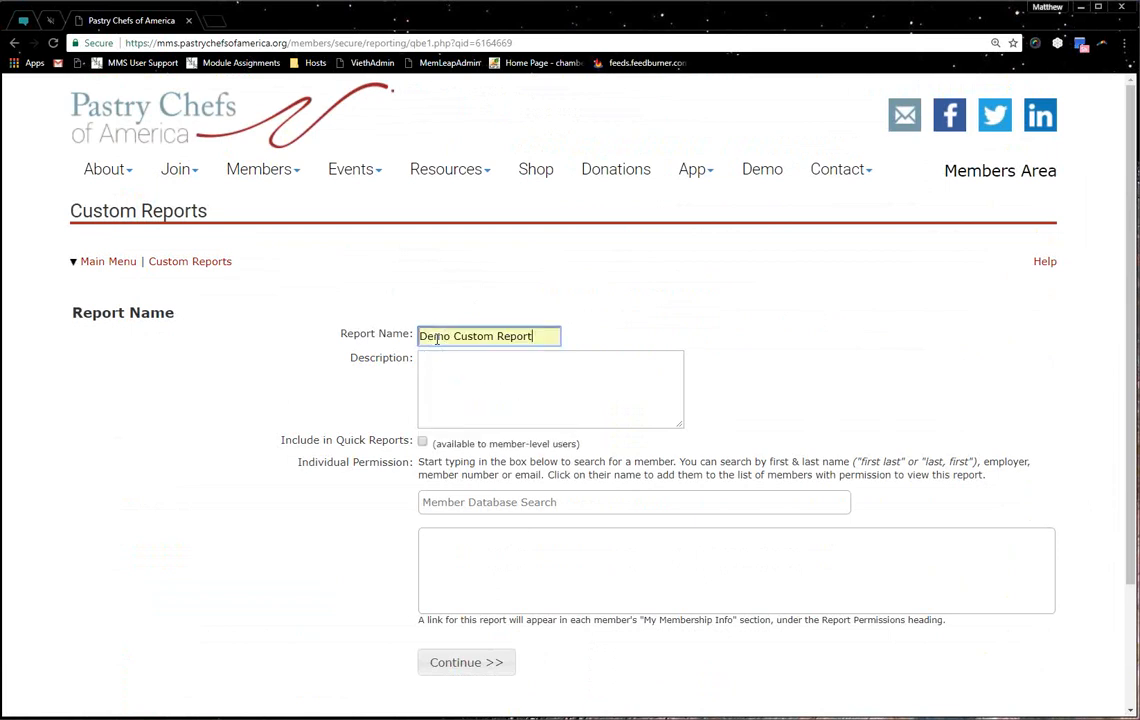
# Move into the Description box and highlight the Include in Quick Reports option
pyautogui.click(448, 370)
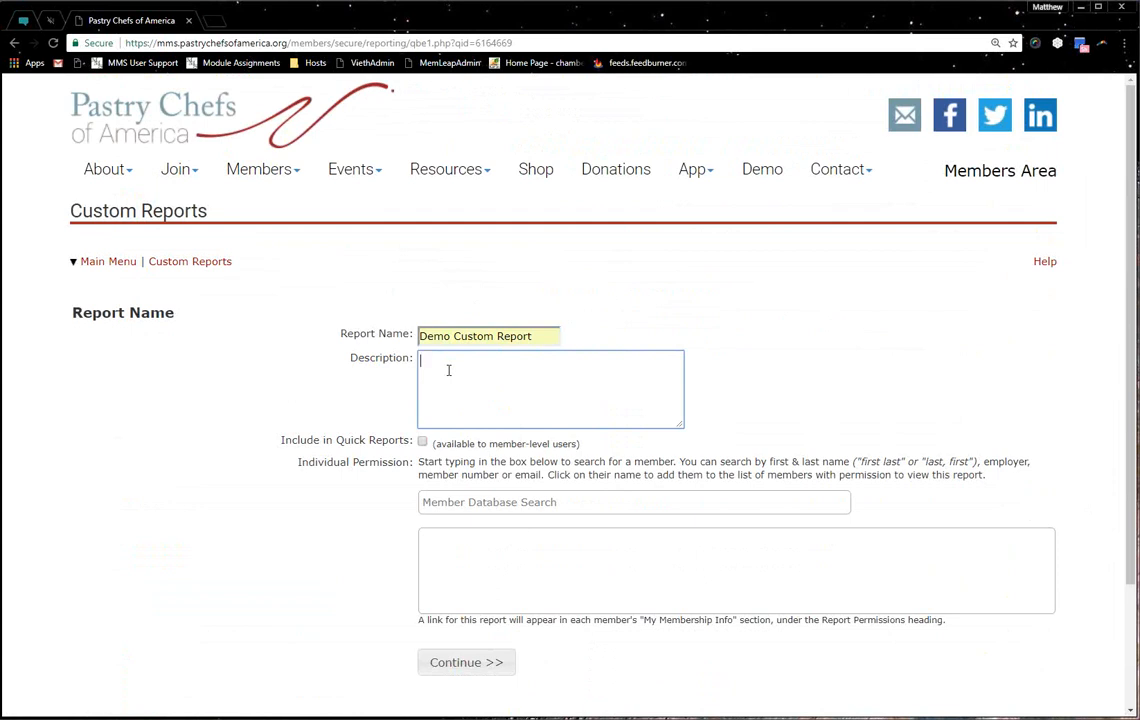
pyautogui.moveTo(284, 440); pyautogui.dragTo(384, 437)
pyautogui.click(378, 438)
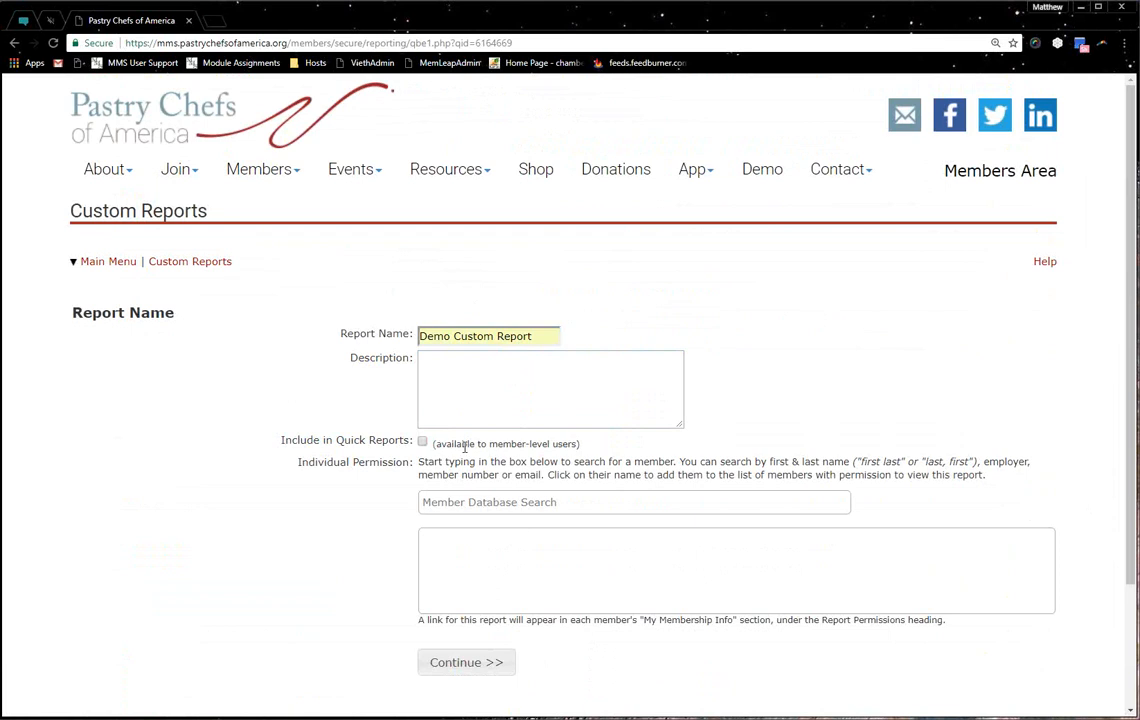
# Return to the Main Menu, glance at Resources > Quick Reports, and reopen Reporting > Custom Reports
pyautogui.moveTo(100, 262); pyautogui.dragTo(107, 270)
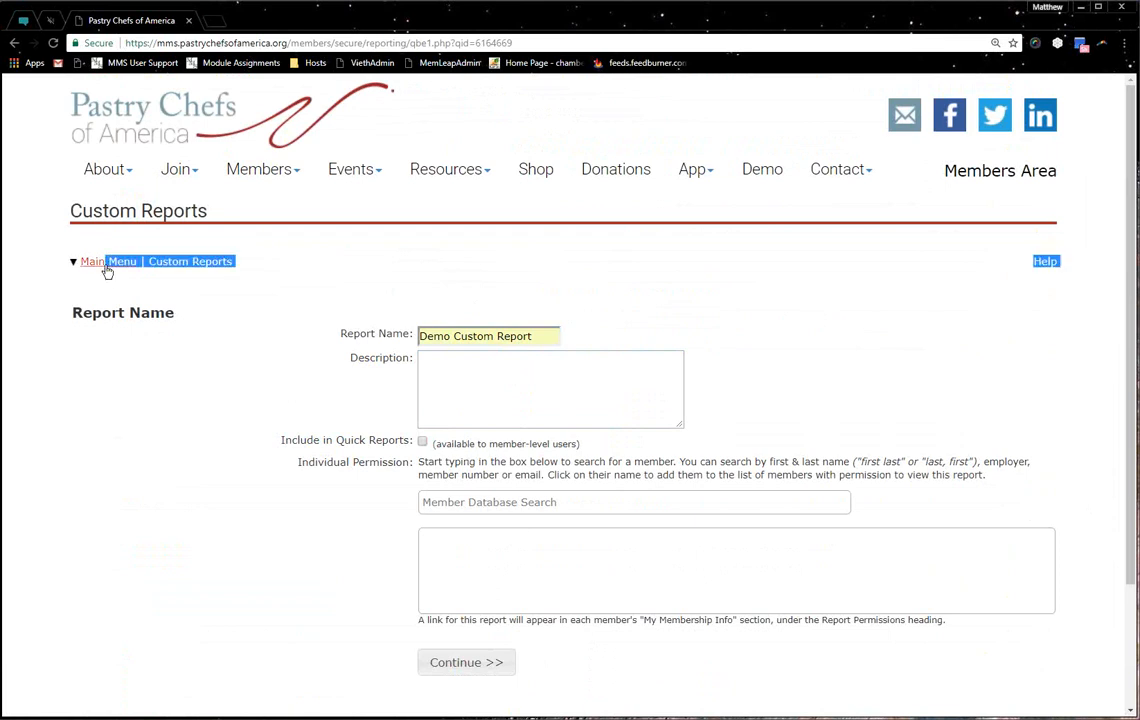
pyautogui.scroll(-2, 582, 396)
pyautogui.click(806, 680)
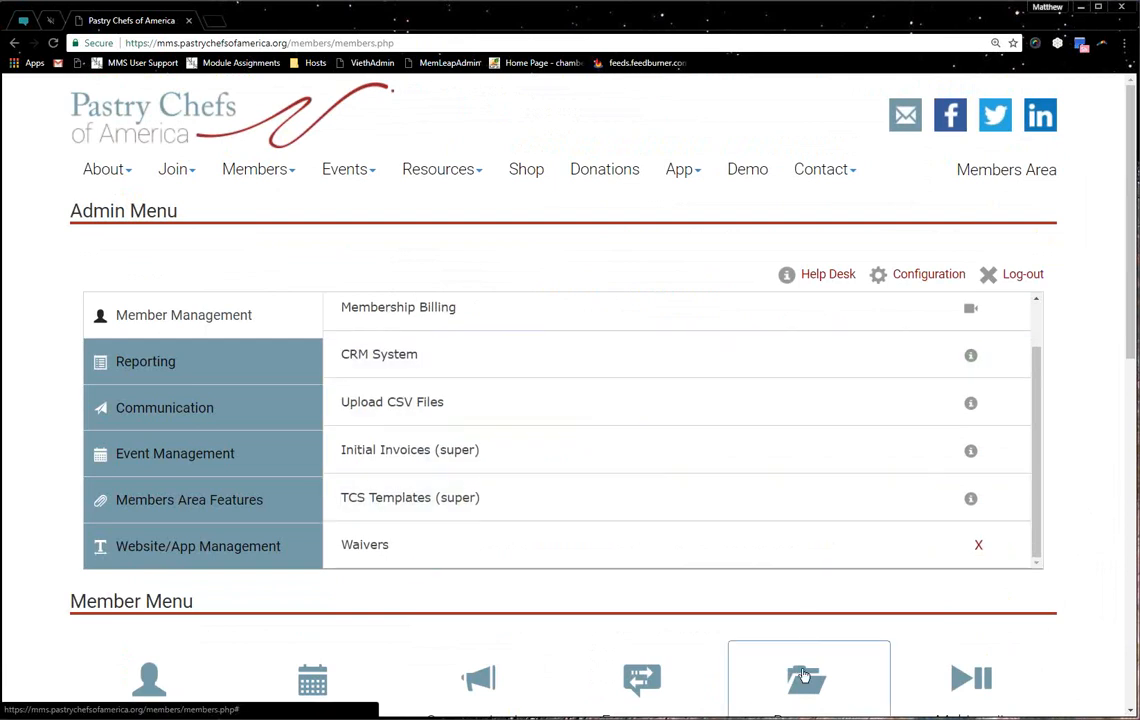
pyautogui.scroll(-4, 808, 680)
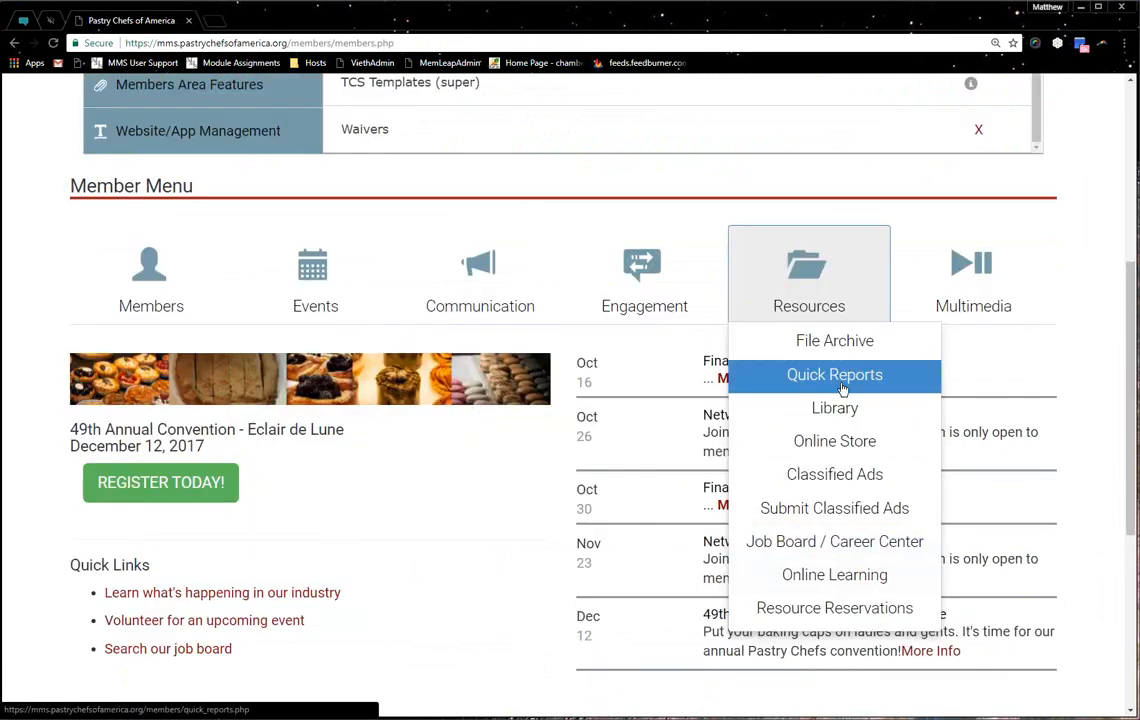
pyautogui.scroll(4, 842, 389)
pyautogui.click(297, 368)
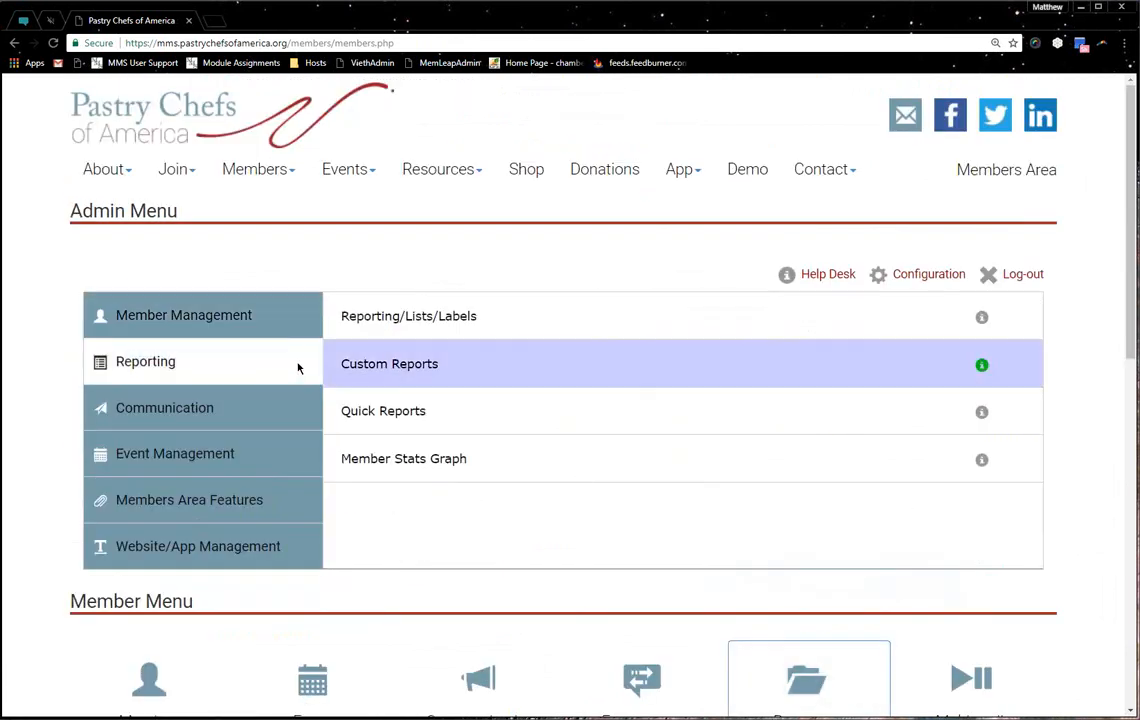
pyautogui.click(298, 368)
pyautogui.scroll(-3, 386, 385)
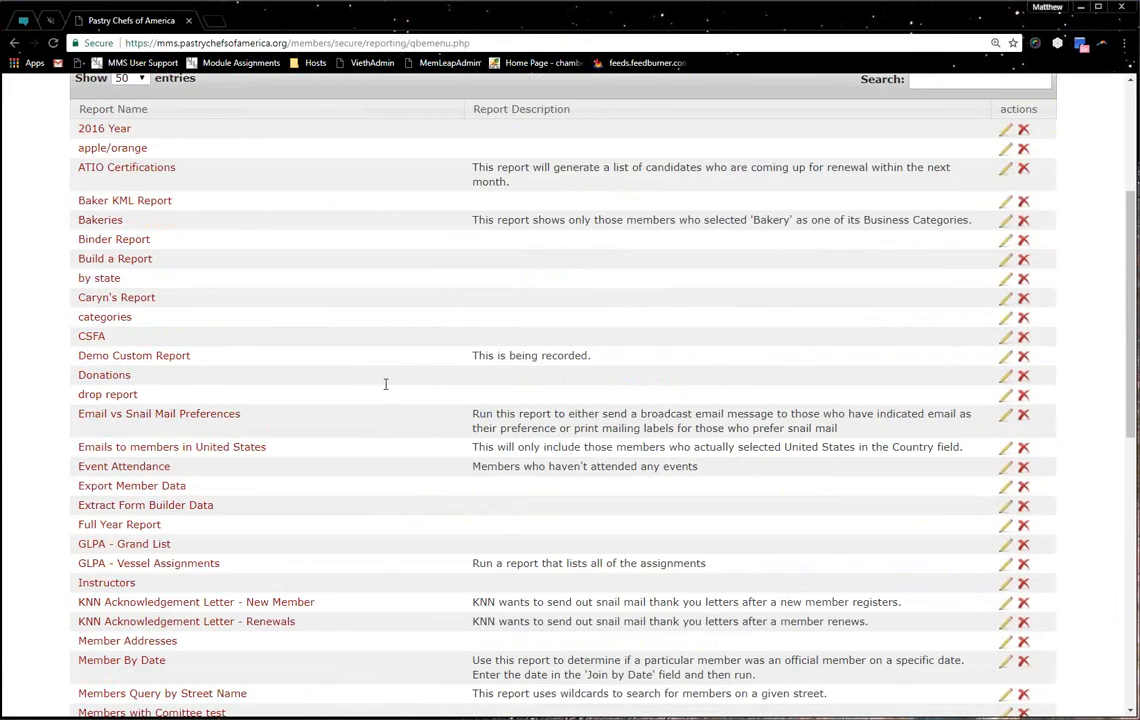
# Edit Demo Custom Report and review its description, Quick Reports option and Individual Permission section
pyautogui.click(1004, 358)
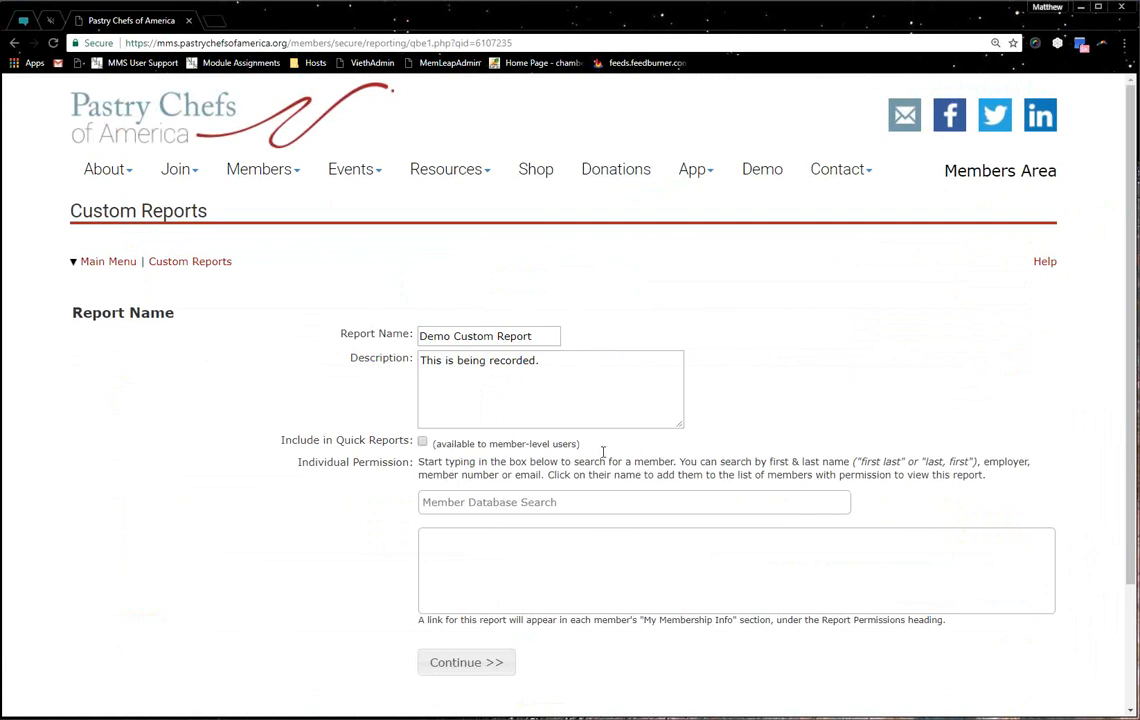
pyautogui.moveTo(585, 364); pyautogui.dragTo(400, 335)
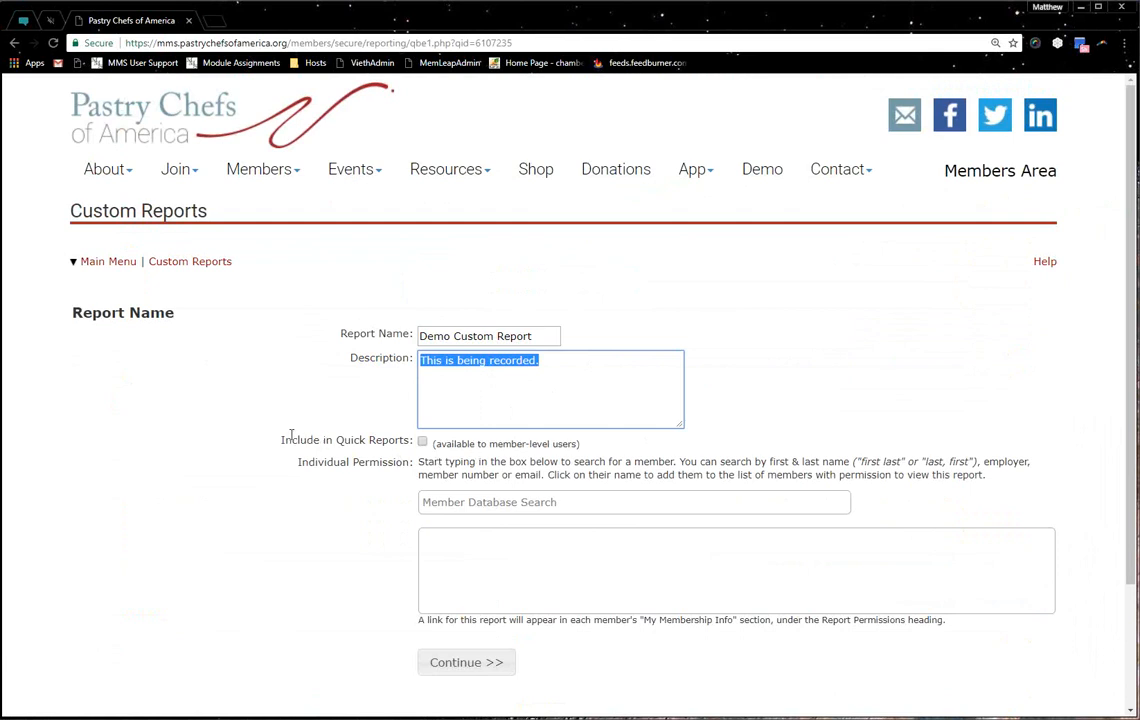
pyautogui.moveTo(284, 440); pyautogui.dragTo(406, 432)
pyautogui.click(344, 468)
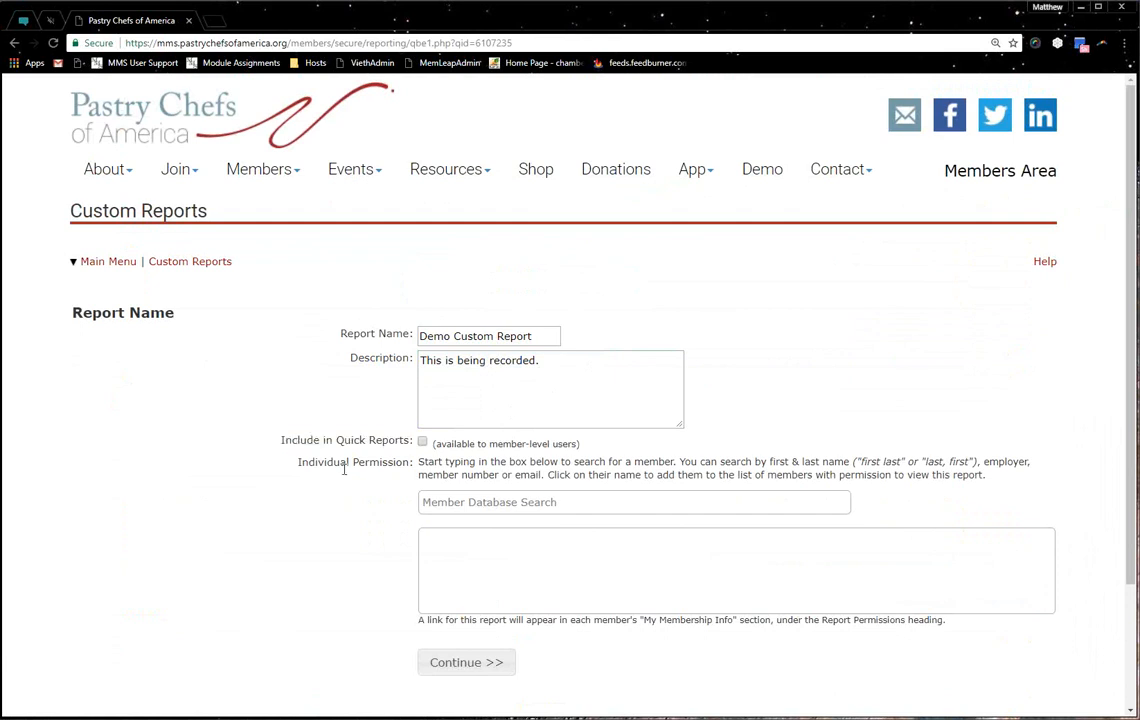
pyautogui.moveTo(318, 462); pyautogui.dragTo(449, 462)
pyautogui.click(449, 462)
# Search the Member Database for a member's name, then clear it without adding anyone
pyautogui.click(503, 500)
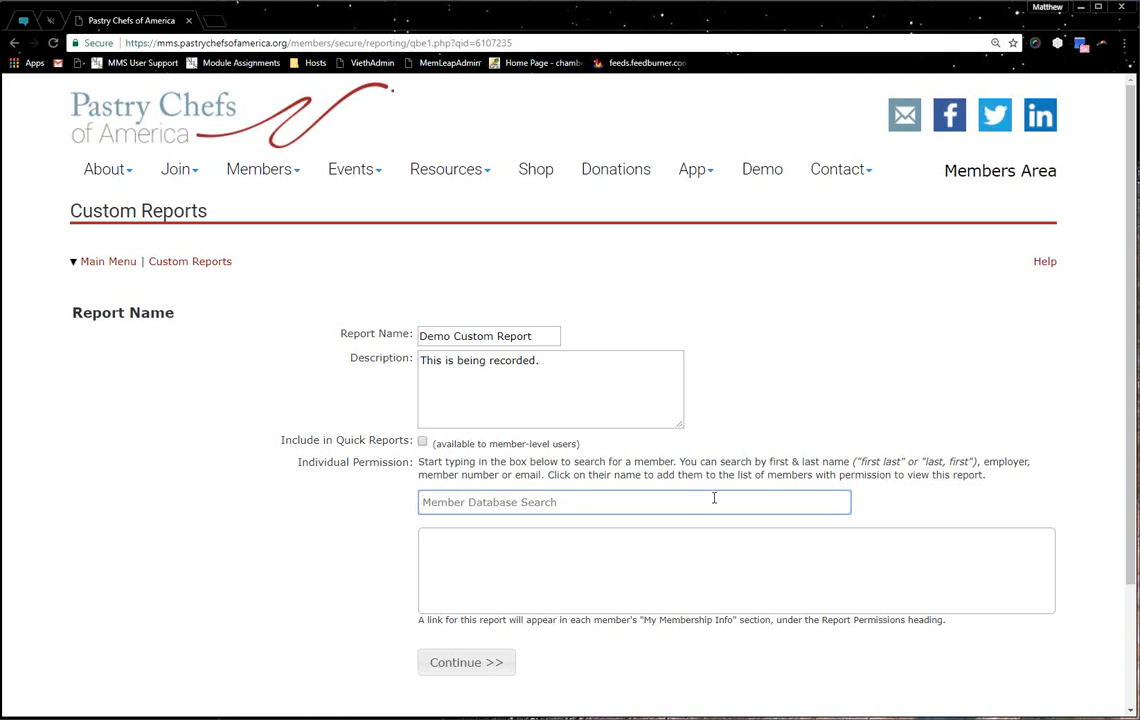
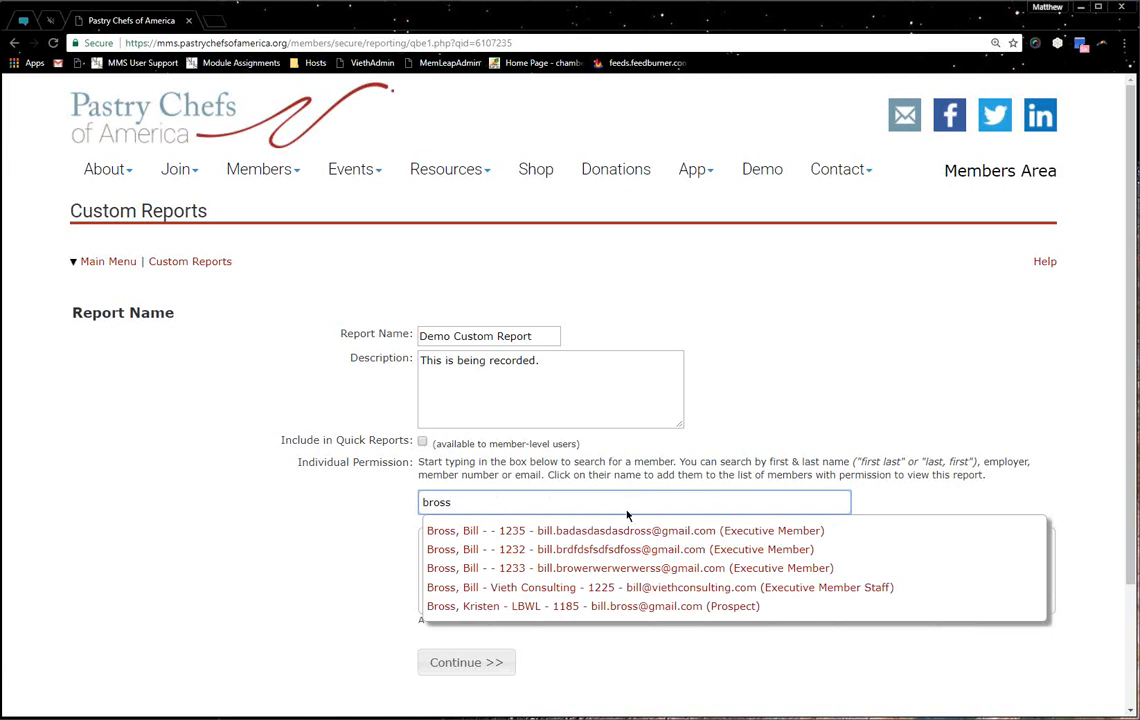
pyautogui.click(348, 502)
pyautogui.moveTo(467, 500); pyautogui.dragTo(2, 480)
pyautogui.press('BackSpace')
pyautogui.click(580, 570)
# Review the note about report links and continue to the Member Types step
pyautogui.moveTo(416, 627); pyautogui.dragTo(471, 616)
pyautogui.click(523, 621)
pyautogui.moveTo(794, 621); pyautogui.dragTo(528, 622)
pyautogui.click(528, 621)
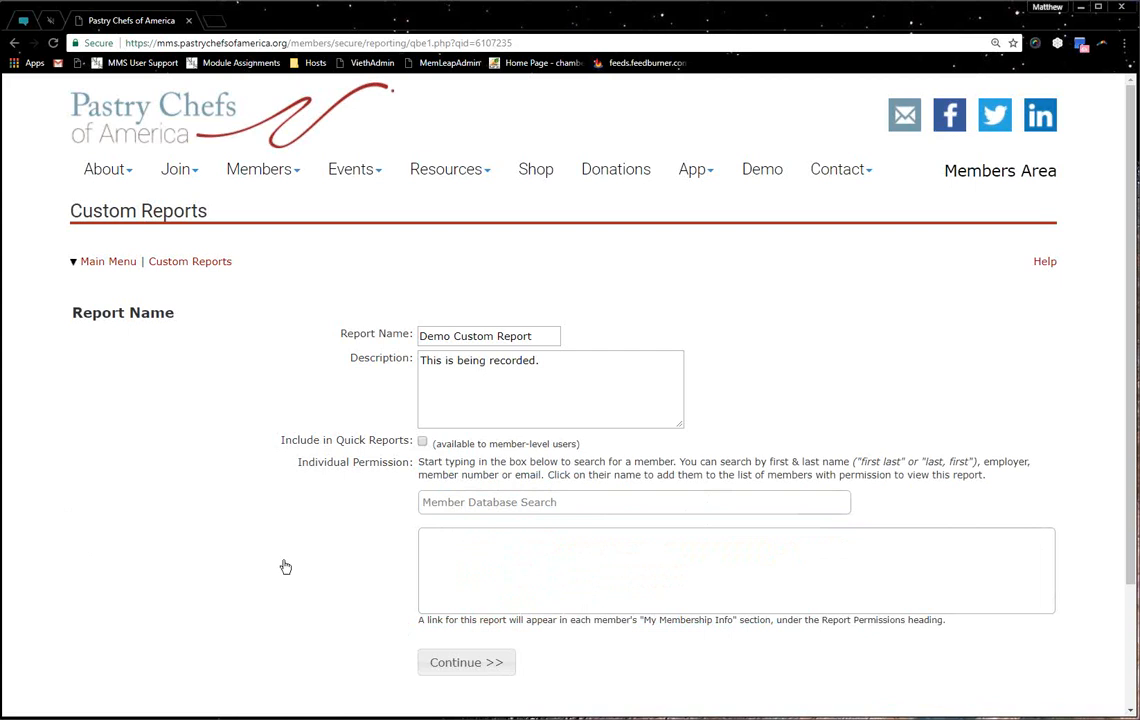
pyautogui.click(443, 656)
pyautogui.rightClick(443, 653)
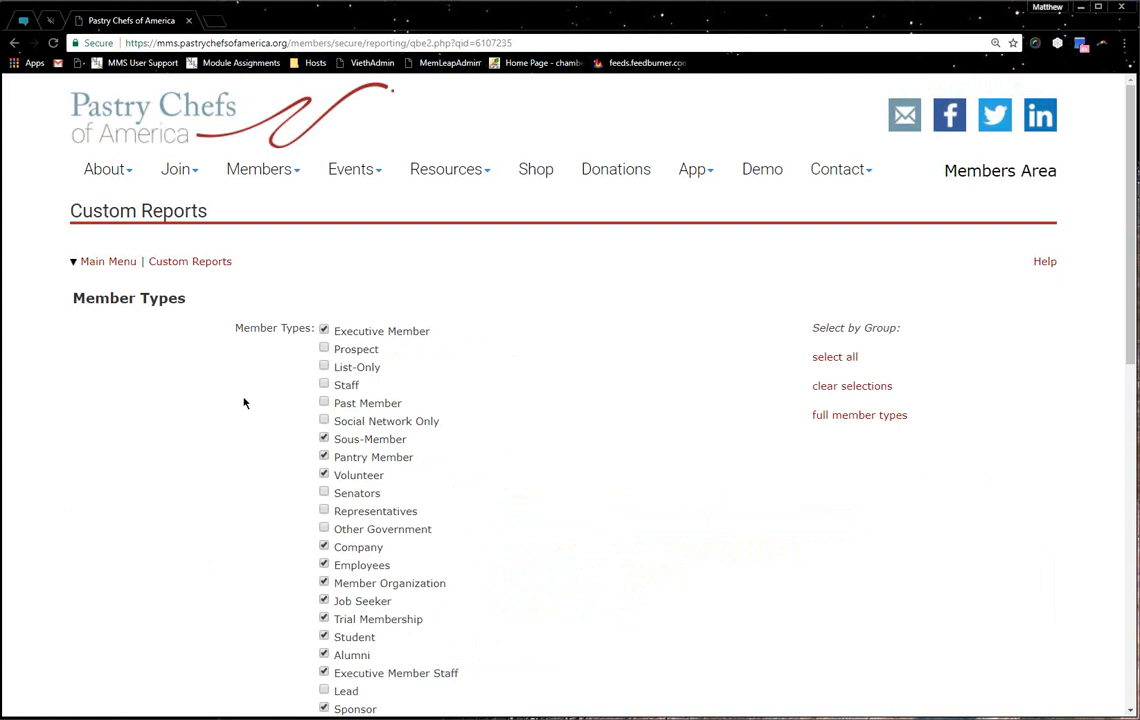
# Try clear selections and full member types, ending with every member type checked
pyautogui.scroll(-3, 243, 403)
pyautogui.scroll(-5, 244, 400)
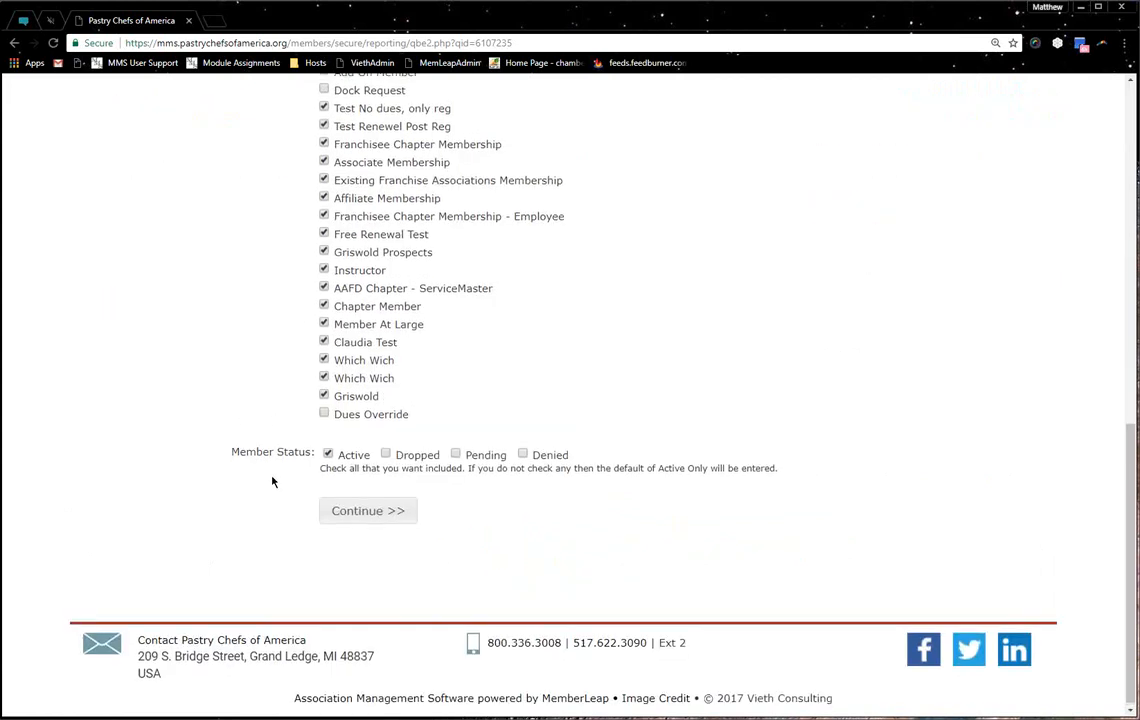
pyautogui.scroll(6, 500, 360)
pyautogui.click(855, 157)
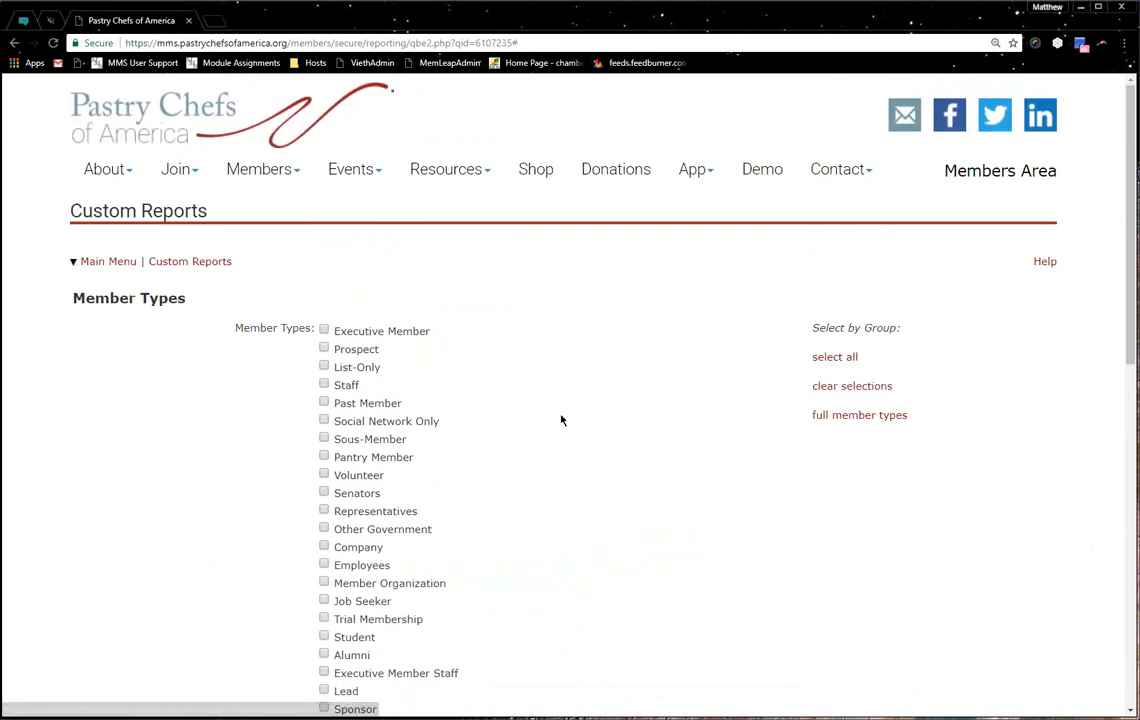
pyautogui.scroll(-3, 410, 369)
pyautogui.scroll(-5, 410, 369)
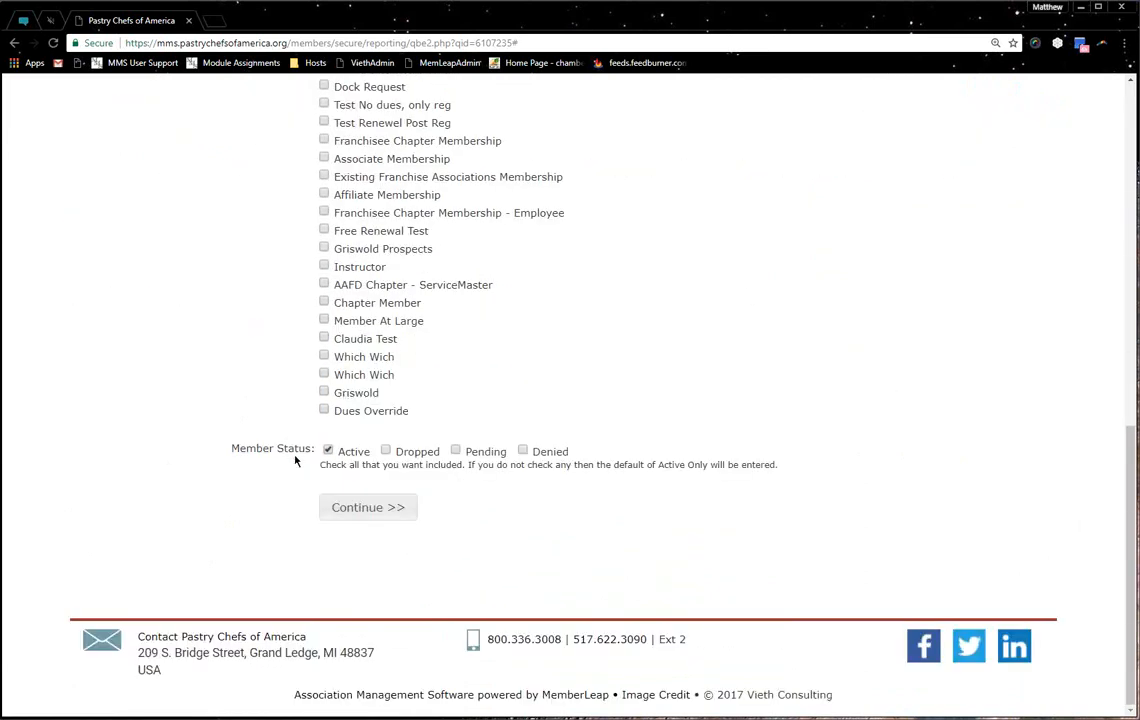
pyautogui.moveTo(216, 456); pyautogui.dragTo(509, 452)
pyautogui.click(779, 387)
pyautogui.scroll(10, 779, 387)
pyautogui.click(866, 418)
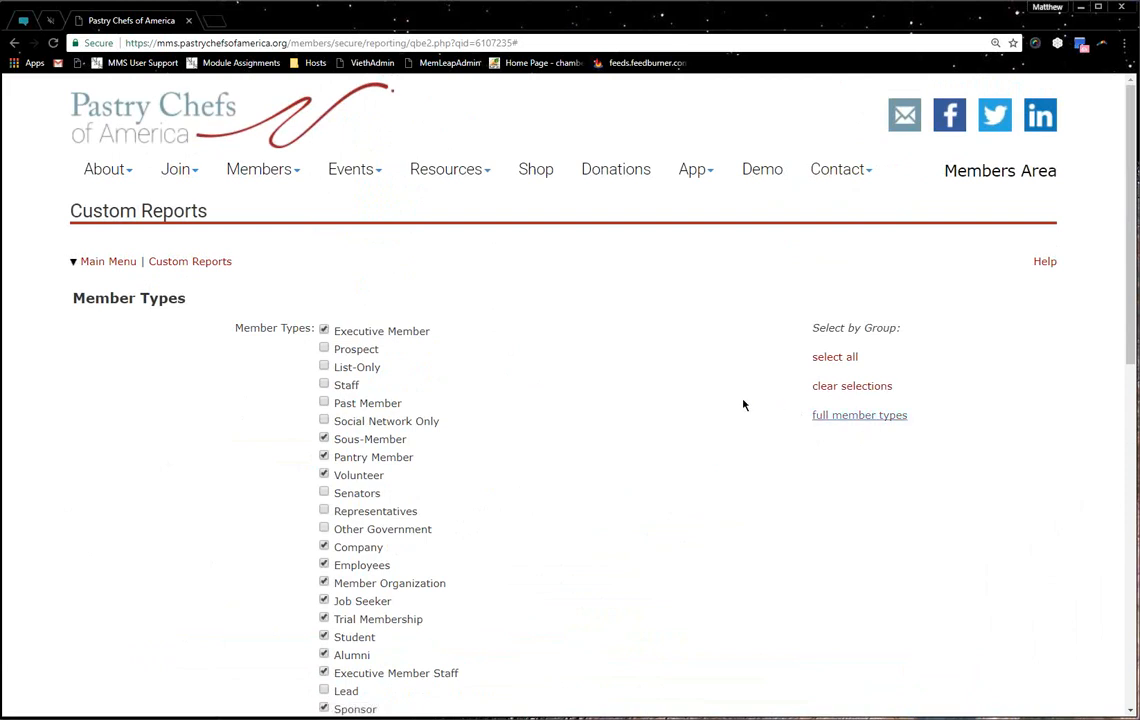
pyautogui.scroll(-3, 606, 397)
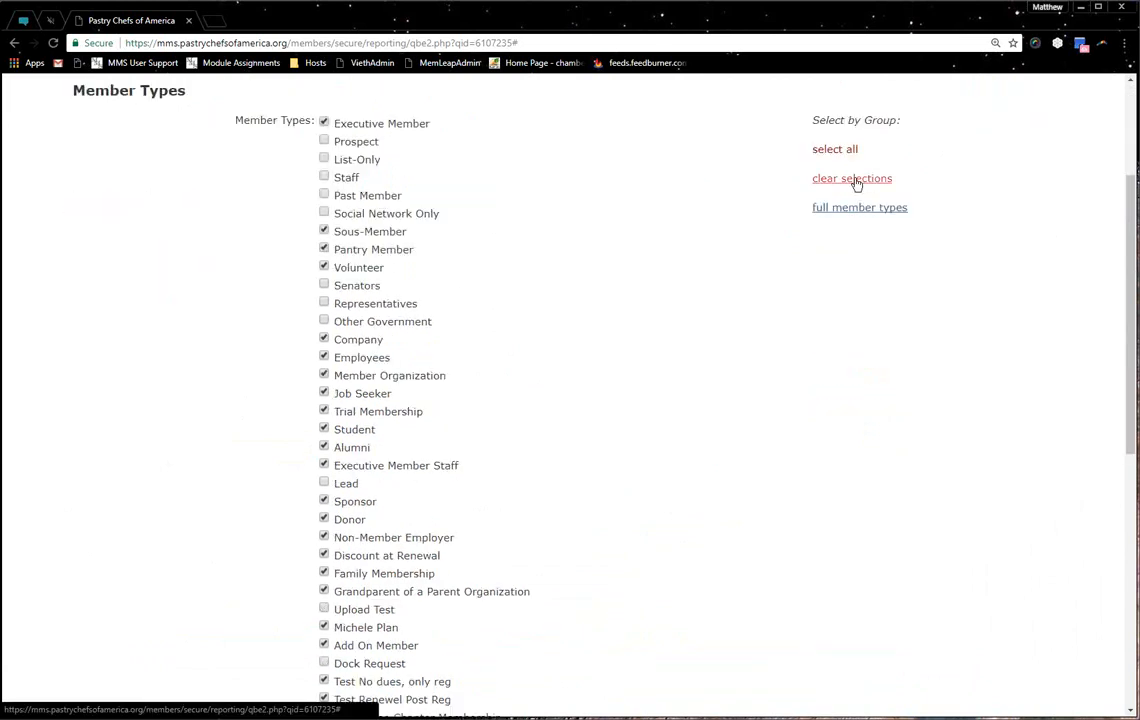
pyautogui.click(842, 150)
# Tick Dropped, Pending and Denied so all four member statuses are included
pyautogui.scroll(-10, 506, 519)
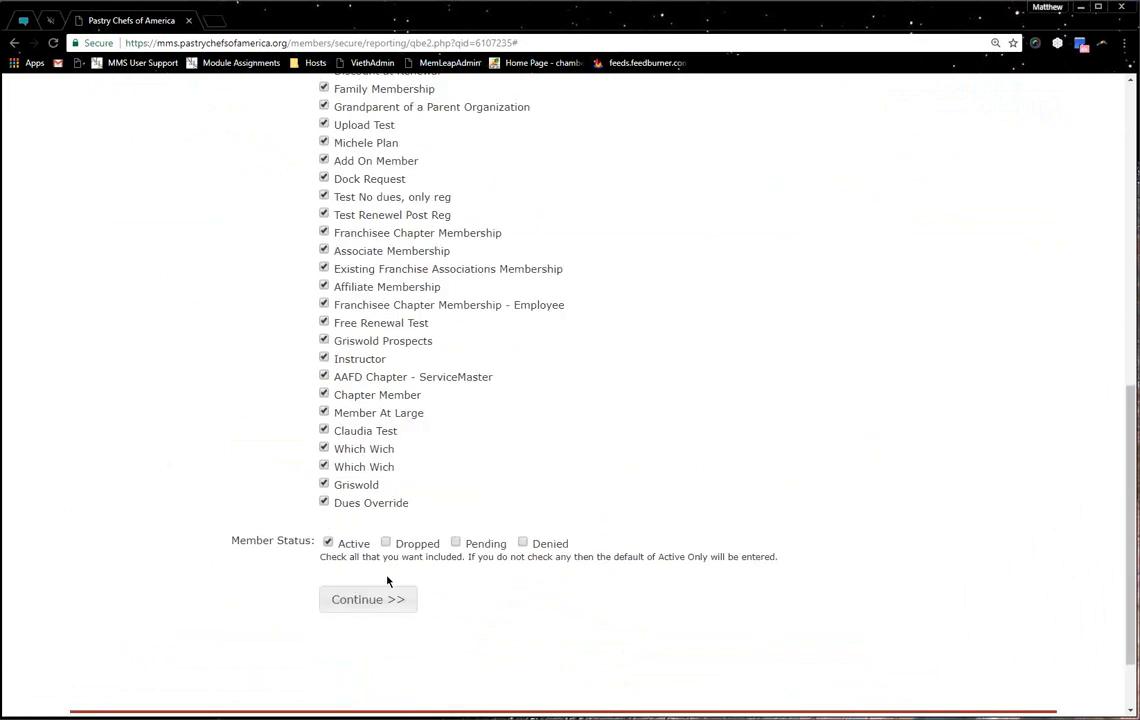
pyautogui.click(386, 541)
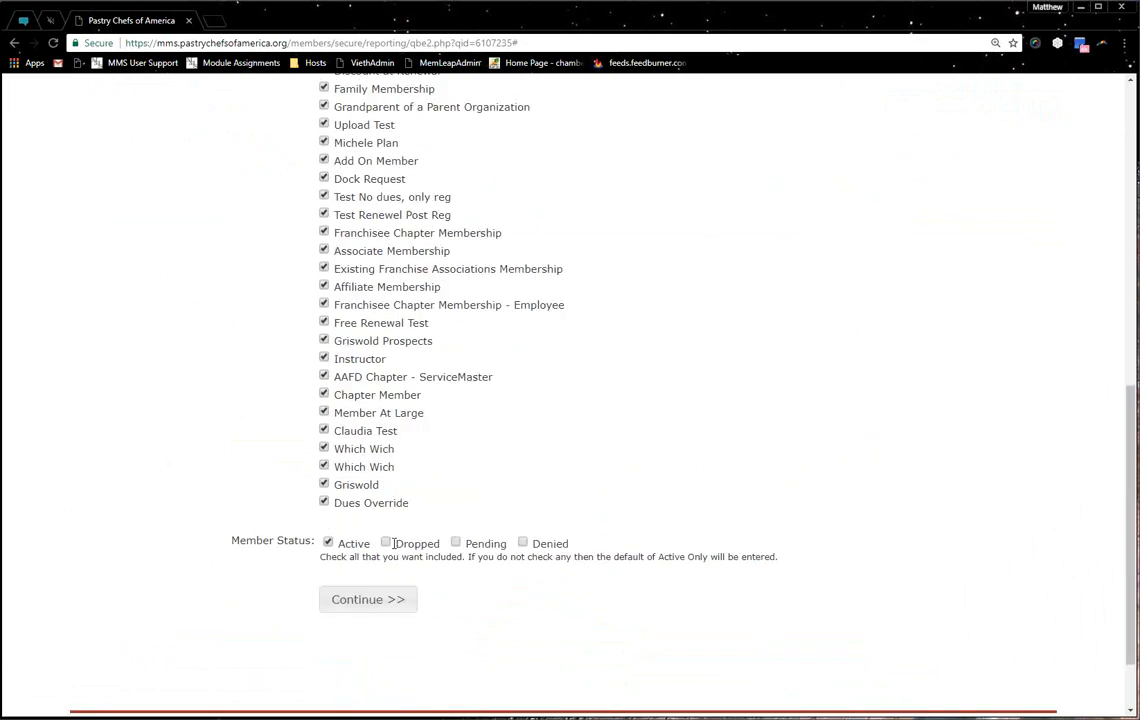
pyautogui.click(455, 542)
pyautogui.click(522, 542)
pyautogui.moveTo(258, 540); pyautogui.dragTo(555, 552)
pyautogui.click(690, 546)
# View the 283-record pick-from-list page, then switch to building a query instead
pyautogui.click(368, 600)
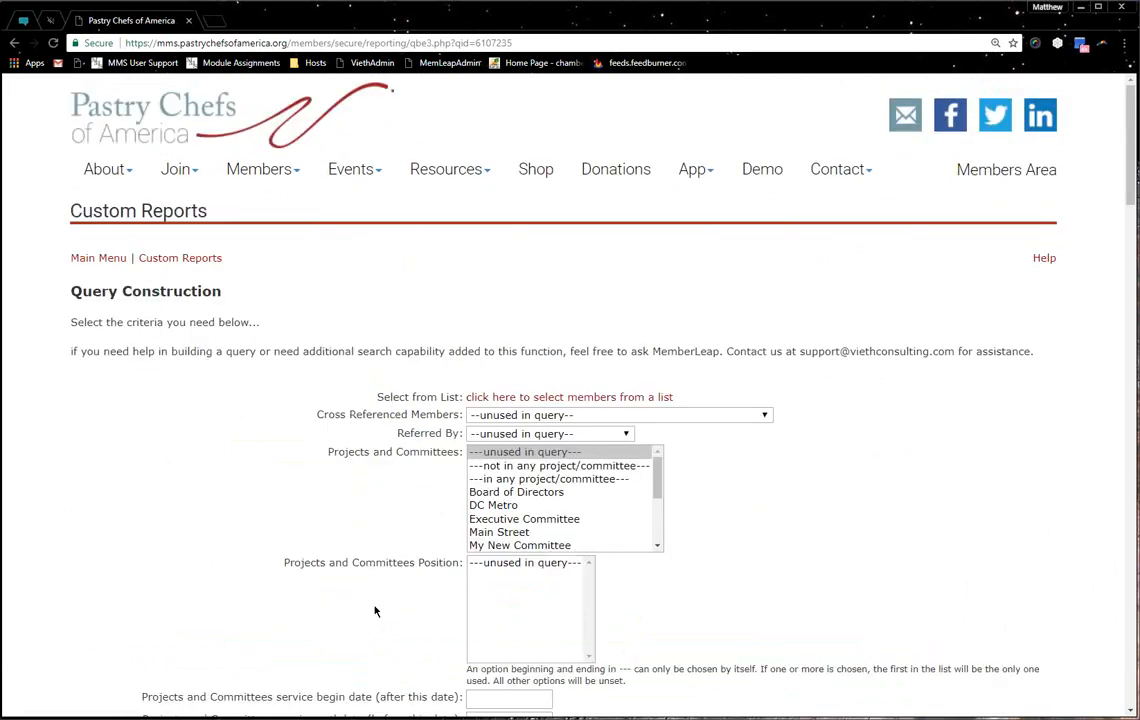
pyautogui.click(472, 399)
pyautogui.scroll(-1, 196, 489)
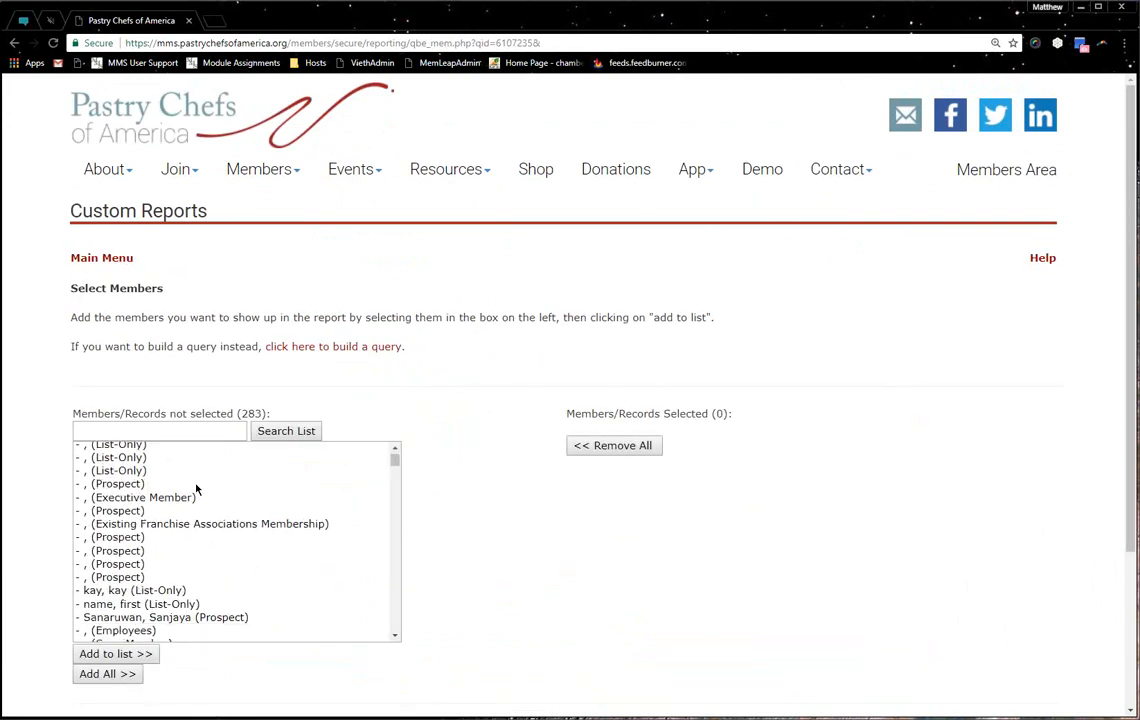
pyautogui.scroll(-2, 210, 491)
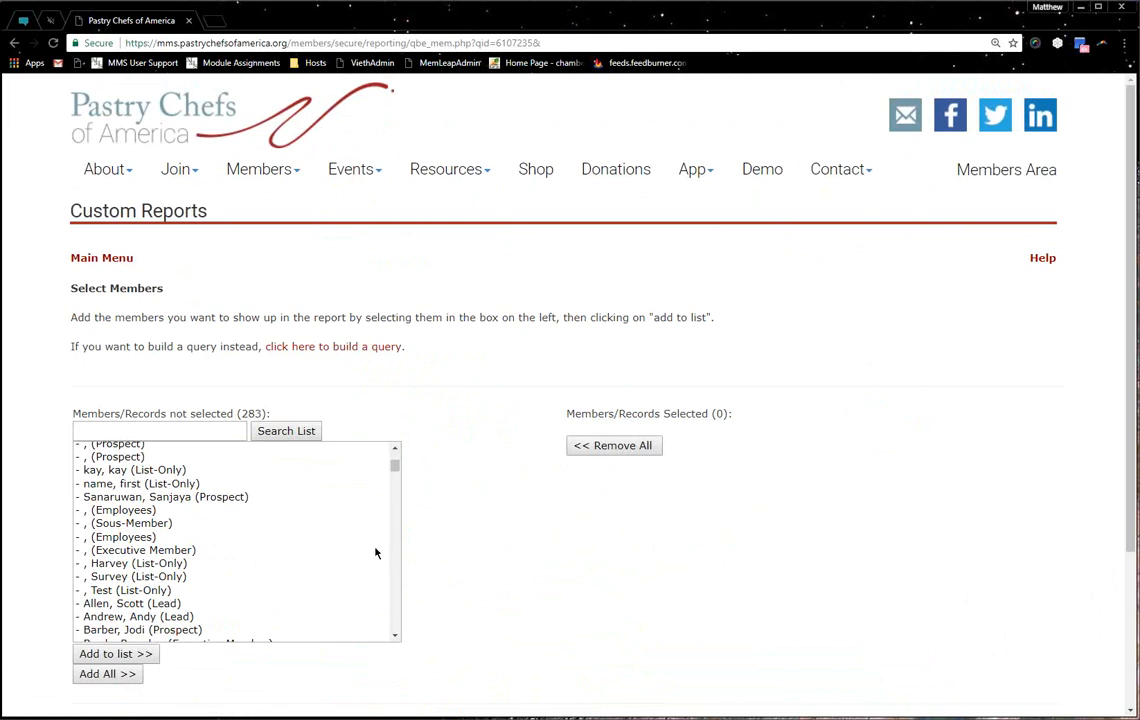
pyautogui.scroll(-1, 190, 290)
pyautogui.scroll(-1, 195, 285)
pyautogui.scroll(2, 206, 260)
pyautogui.scroll(1, 352, 175)
pyautogui.click(352, 175)
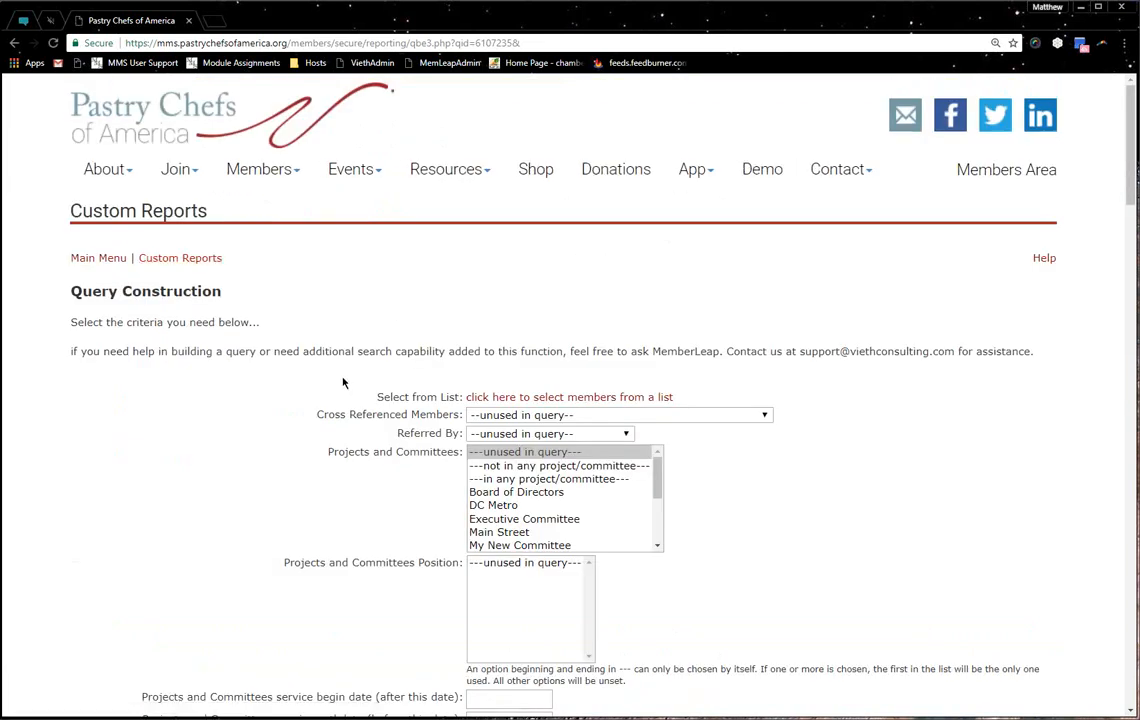
# Check the Cross Referenced Members and Referred By choices, leaving both unchanged
pyautogui.moveTo(317, 414); pyautogui.dragTo(430, 414)
pyautogui.click(490, 418)
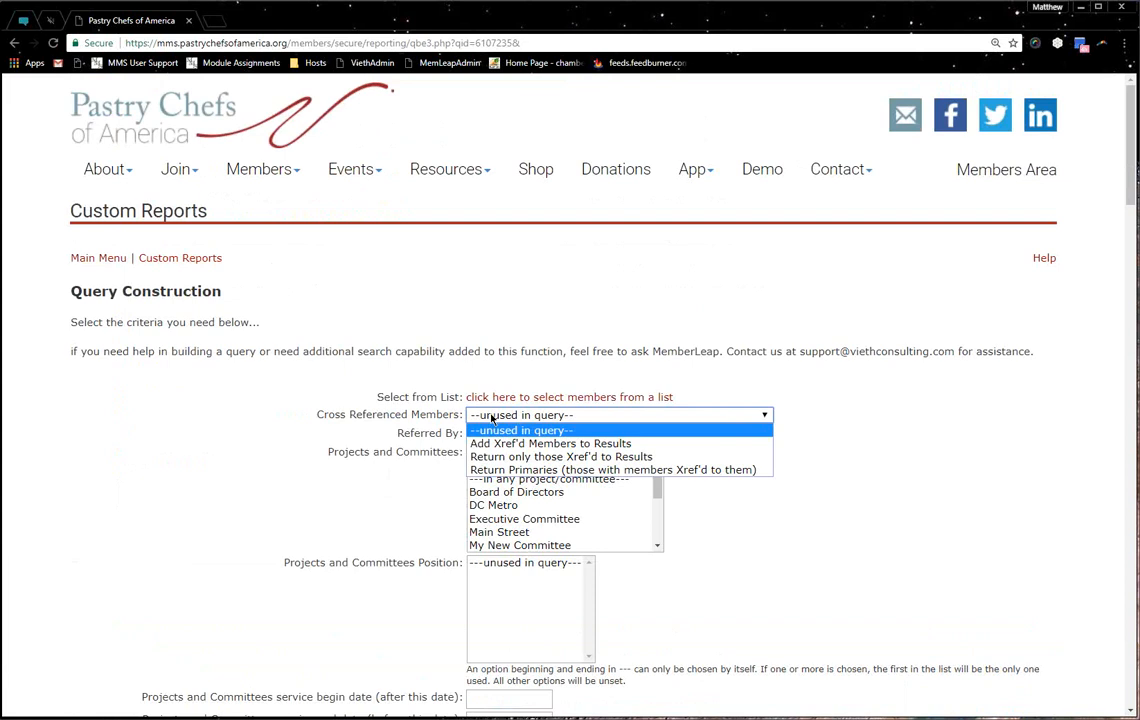
pyautogui.click(490, 418)
pyautogui.click(490, 434)
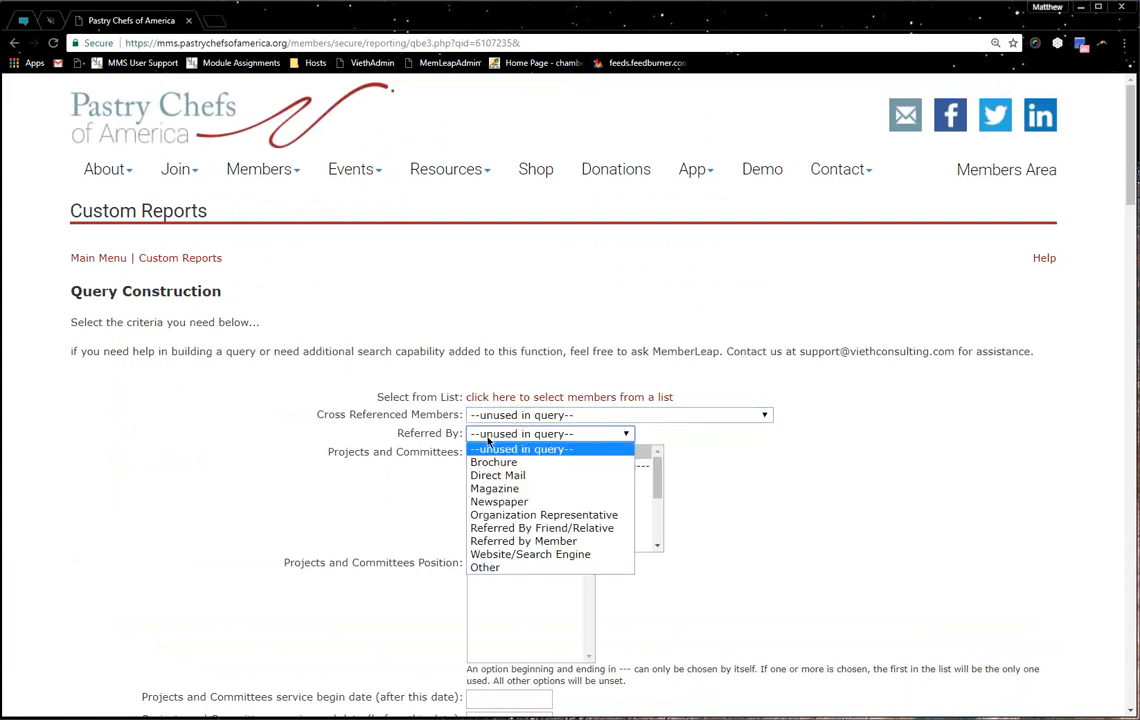
pyautogui.click(488, 440)
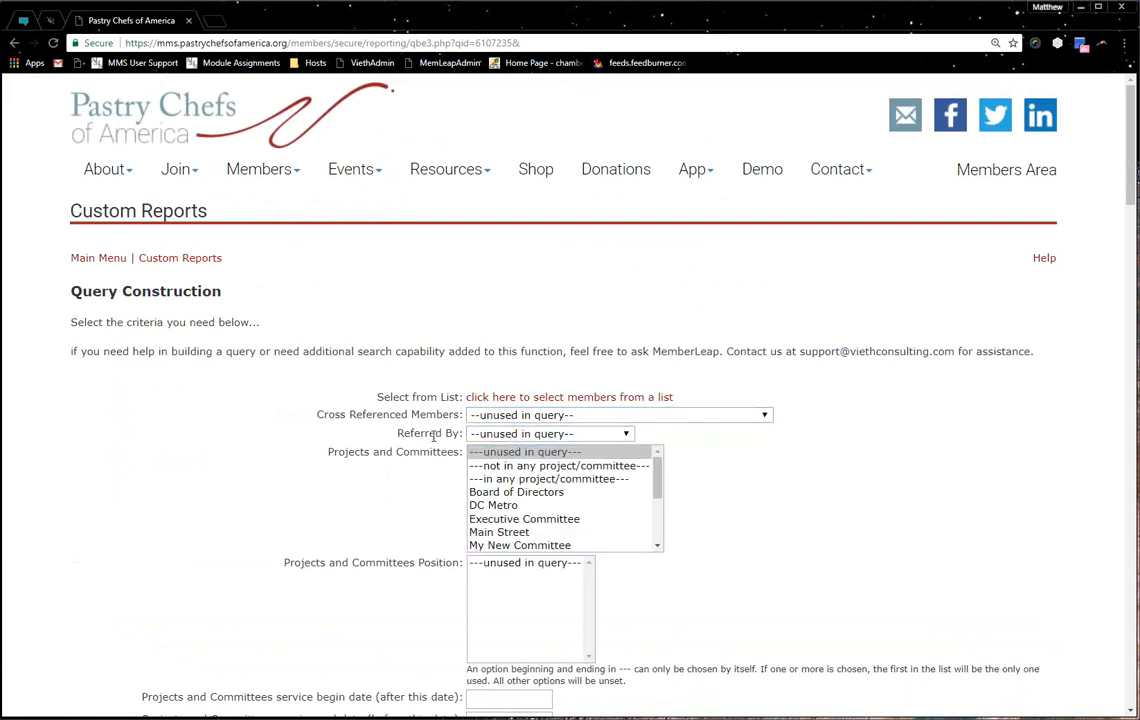
pyautogui.scroll(-5, 501, 499)
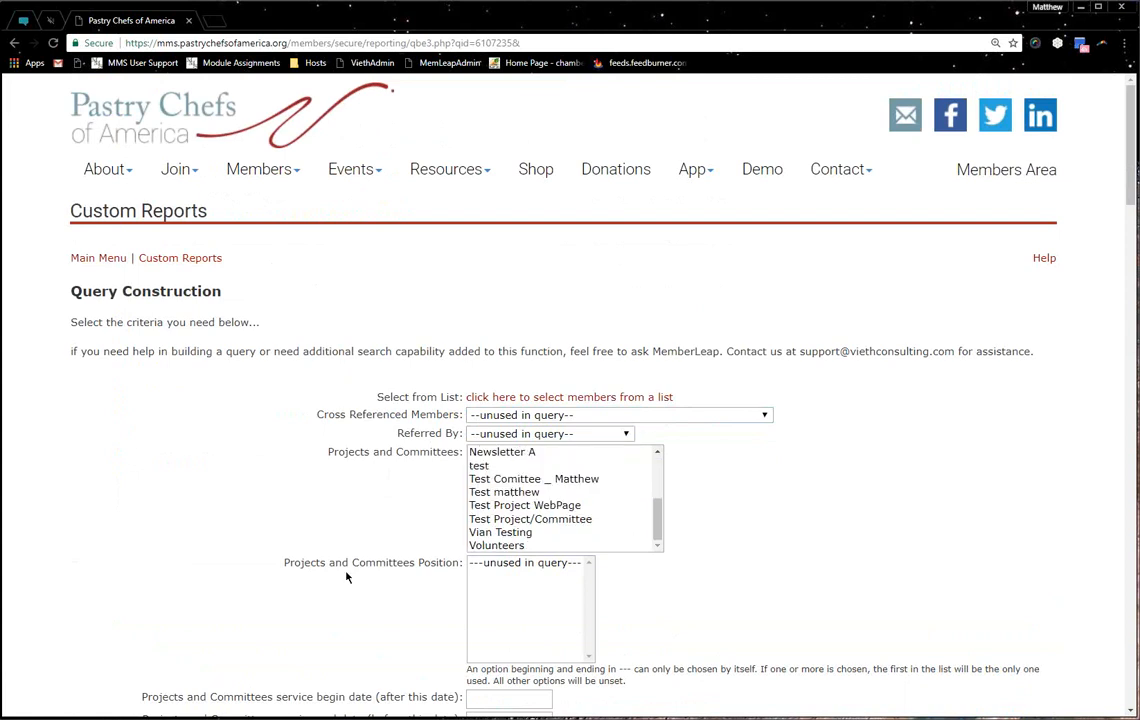
pyautogui.scroll(-2, 349, 570)
pyautogui.moveTo(184, 489); pyautogui.dragTo(388, 510)
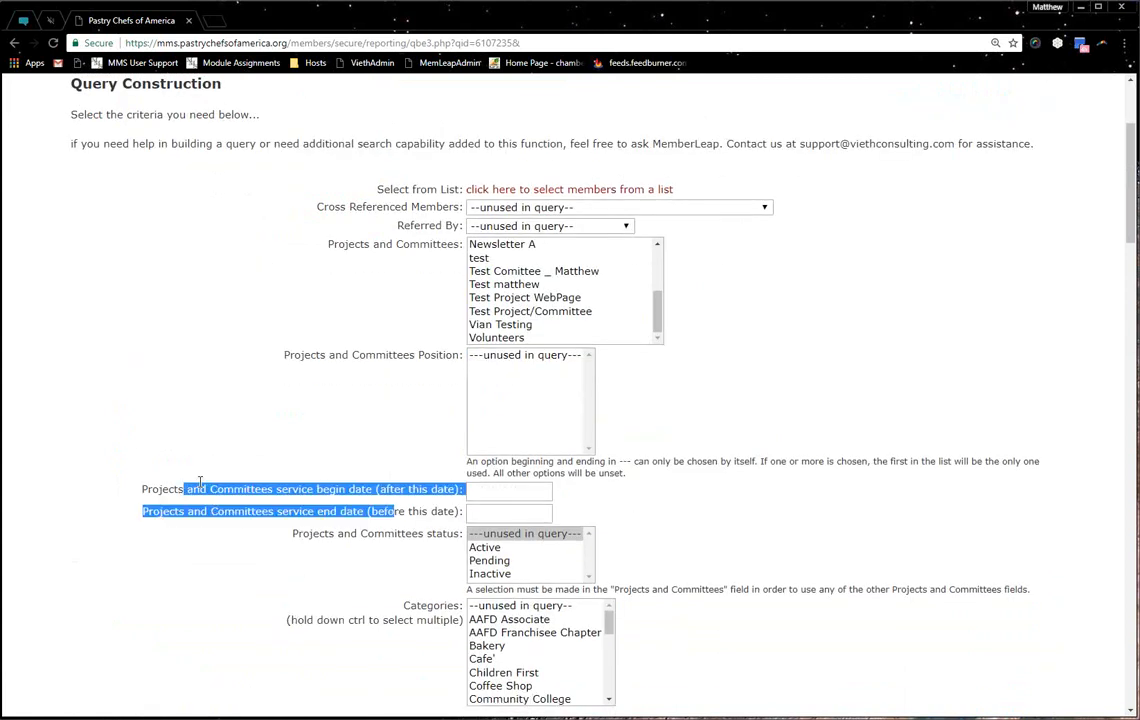
pyautogui.click(395, 500)
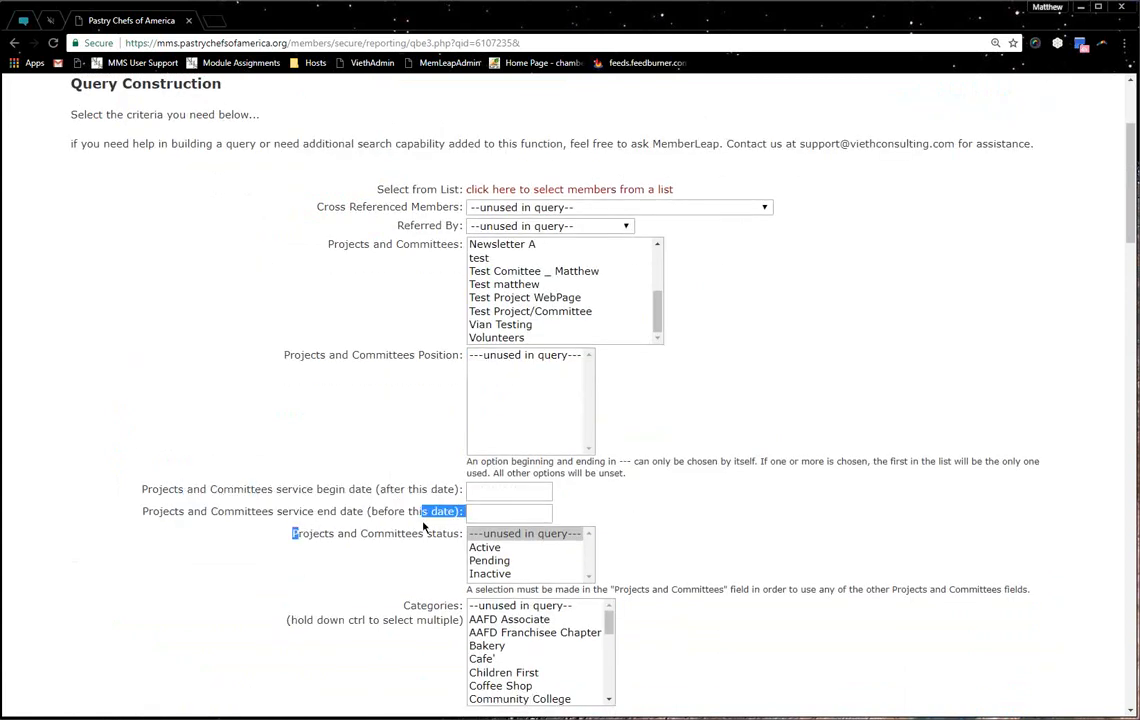
# Select all three entries in the More Categories/Product Types list
pyautogui.scroll(-2, 524, 600)
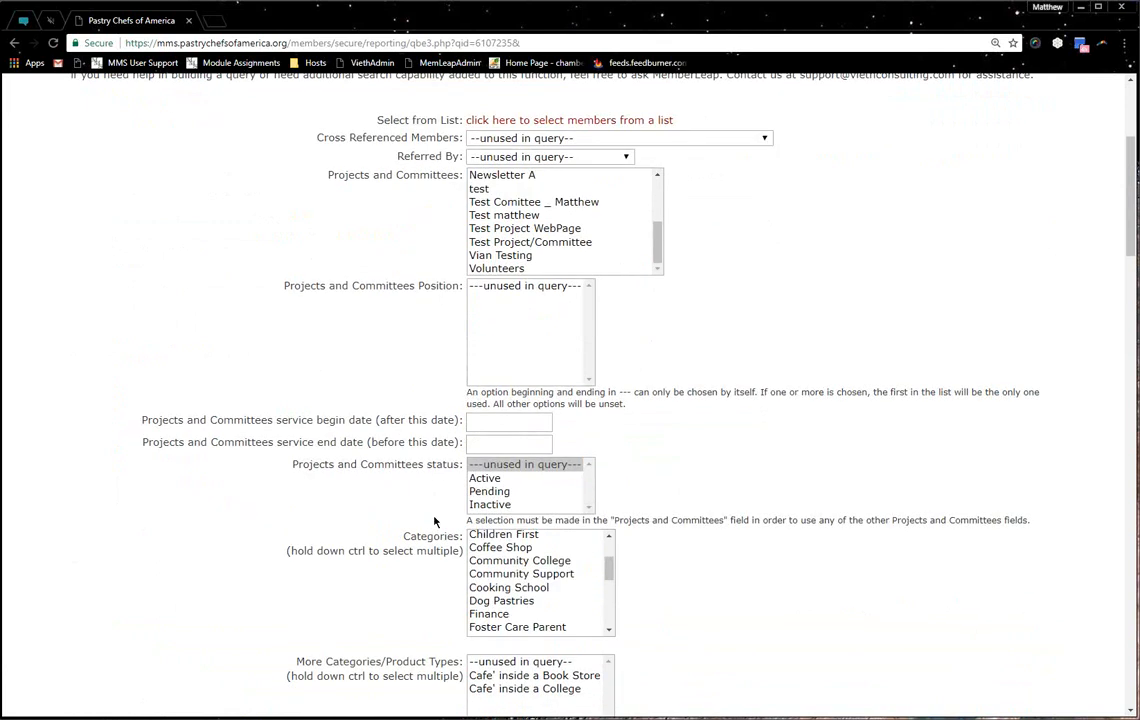
pyautogui.scroll(2, 521, 590)
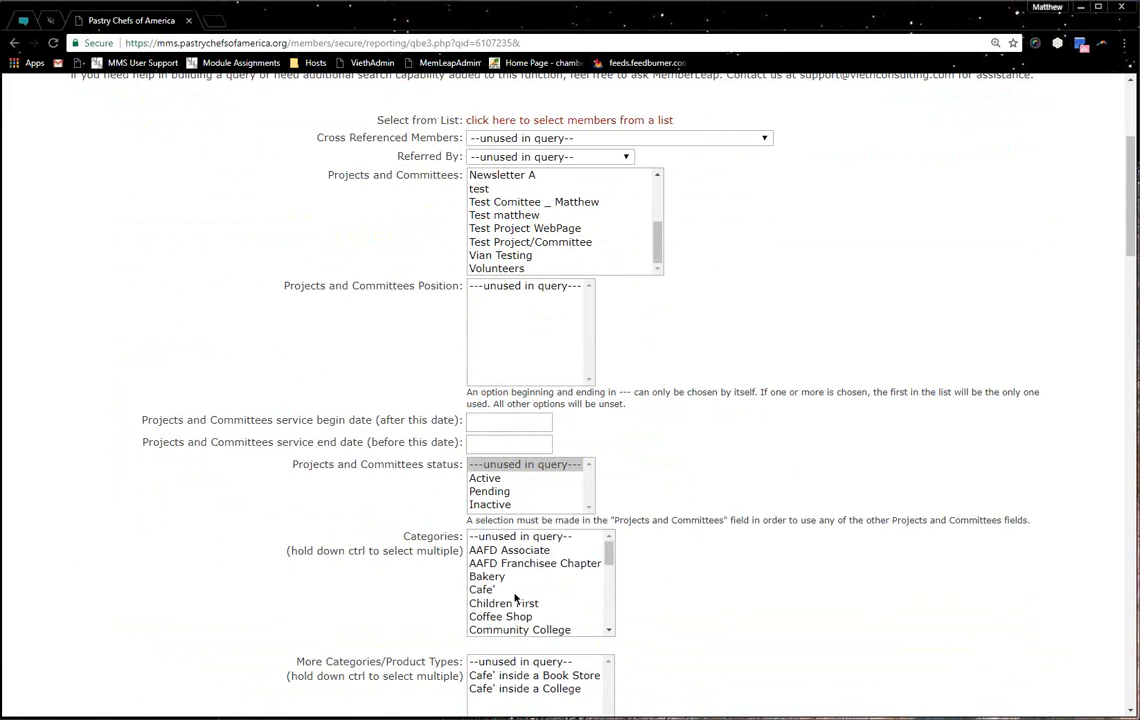
pyautogui.scroll(-6, 521, 585)
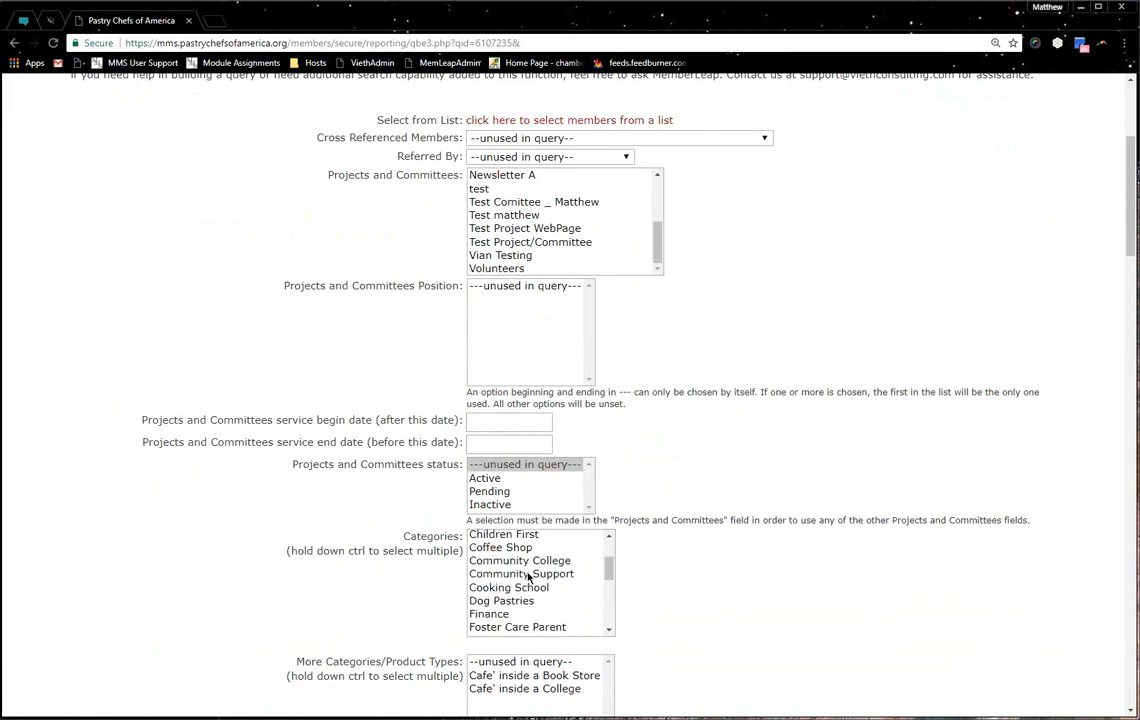
pyautogui.scroll(-1, 395, 560)
pyautogui.scroll(-1, 395, 560)
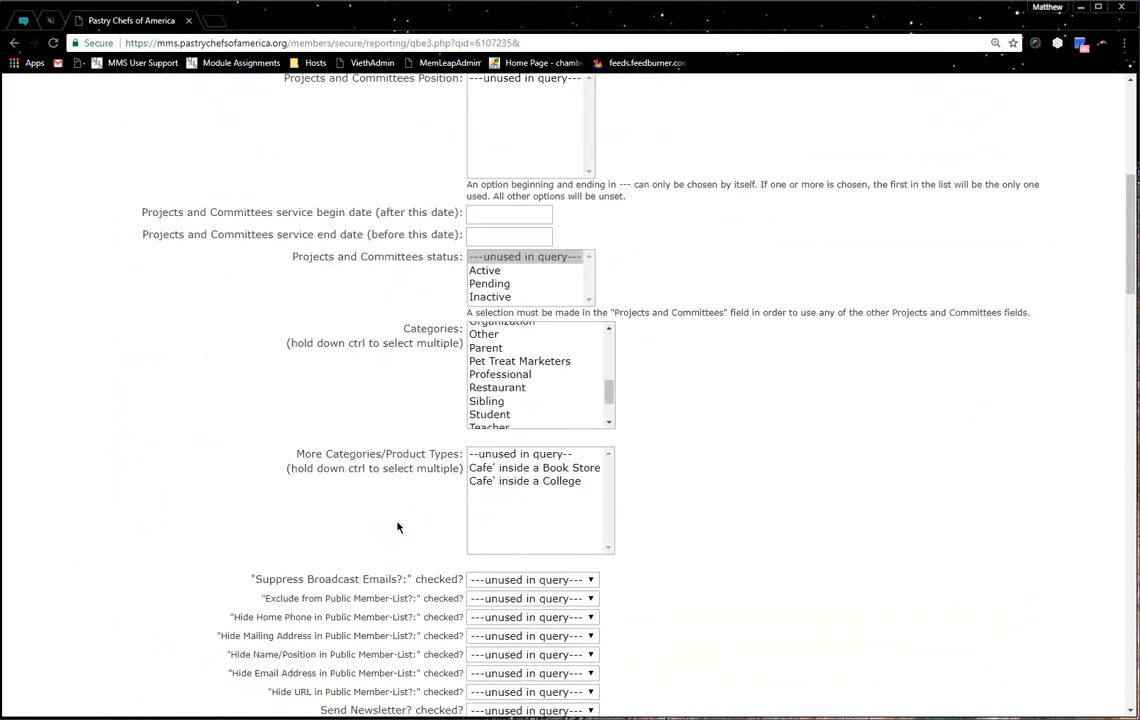
pyautogui.moveTo(482, 455); pyautogui.dragTo(541, 500)
pyautogui.click(415, 472)
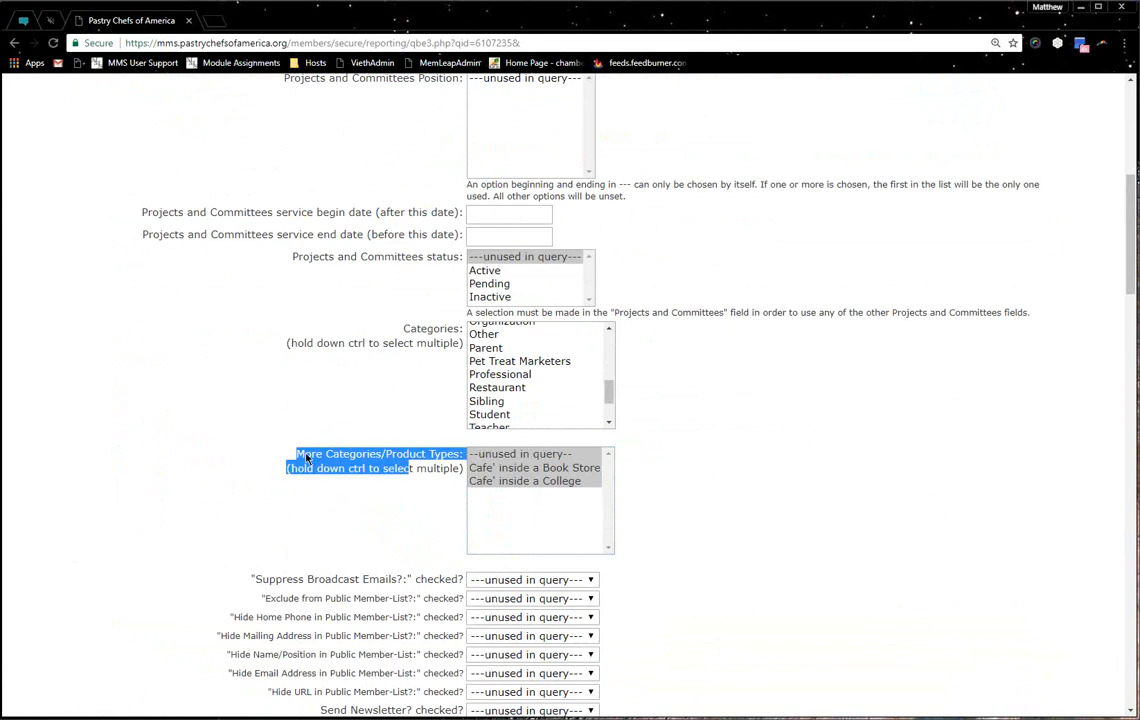
pyautogui.scroll(5, 331, 377)
pyautogui.scroll(-4, 293, 300)
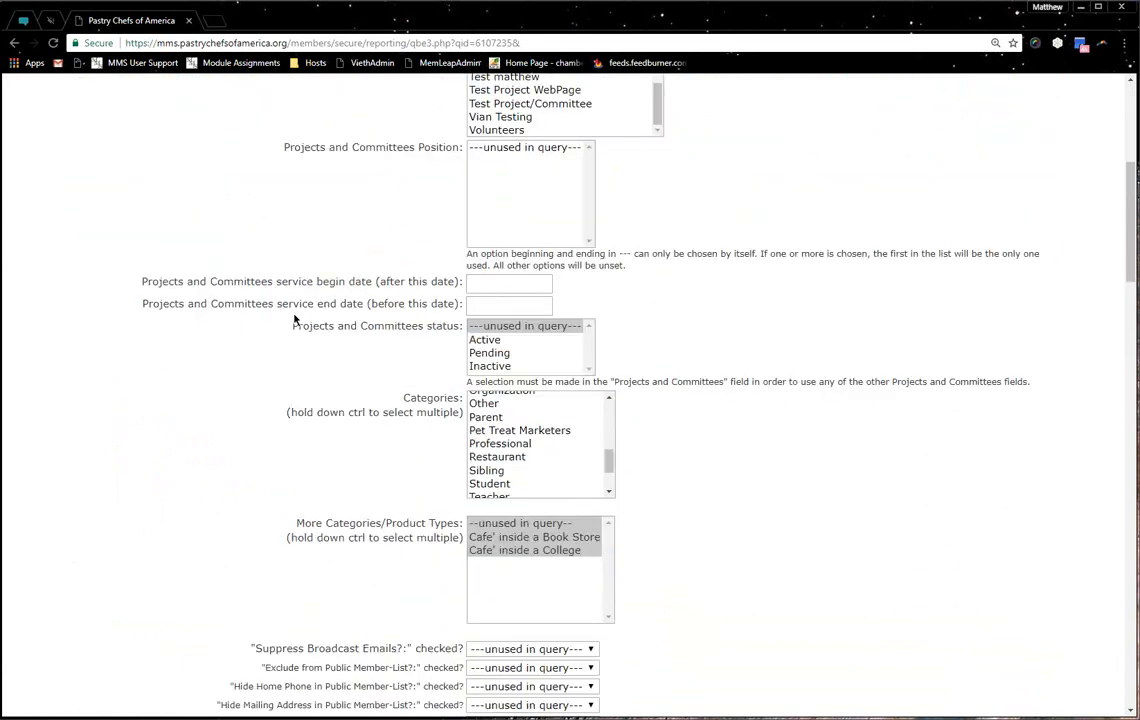
pyautogui.scroll(-3, 300, 320)
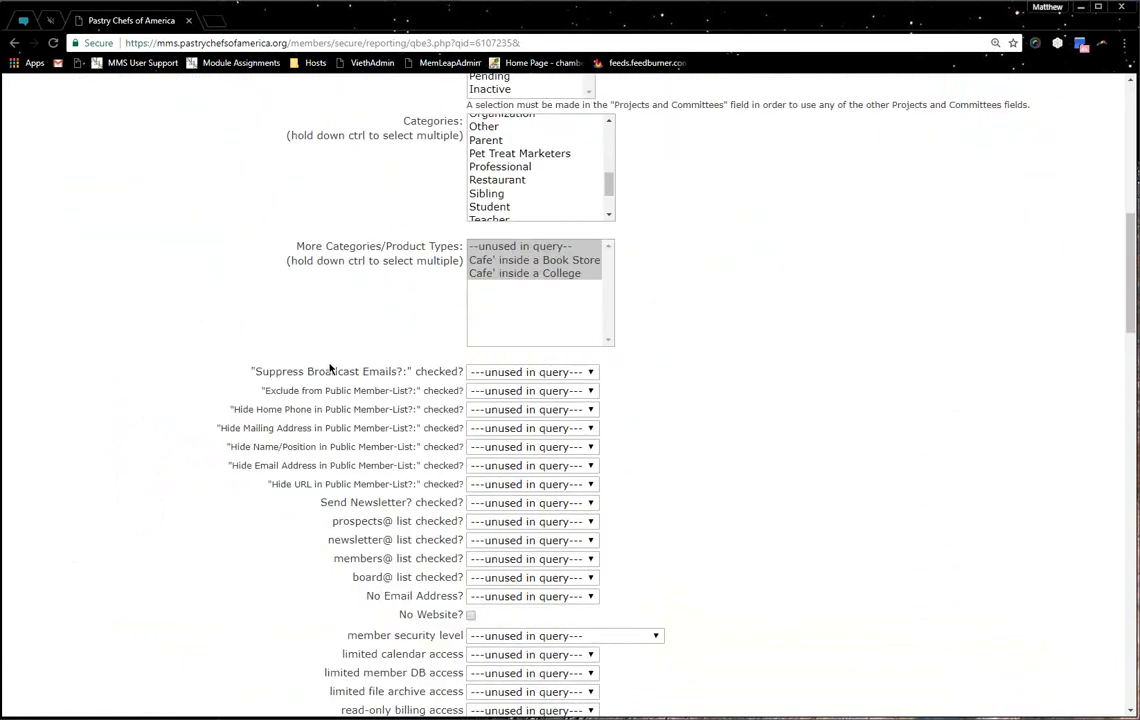
pyautogui.scroll(-1, 324, 363)
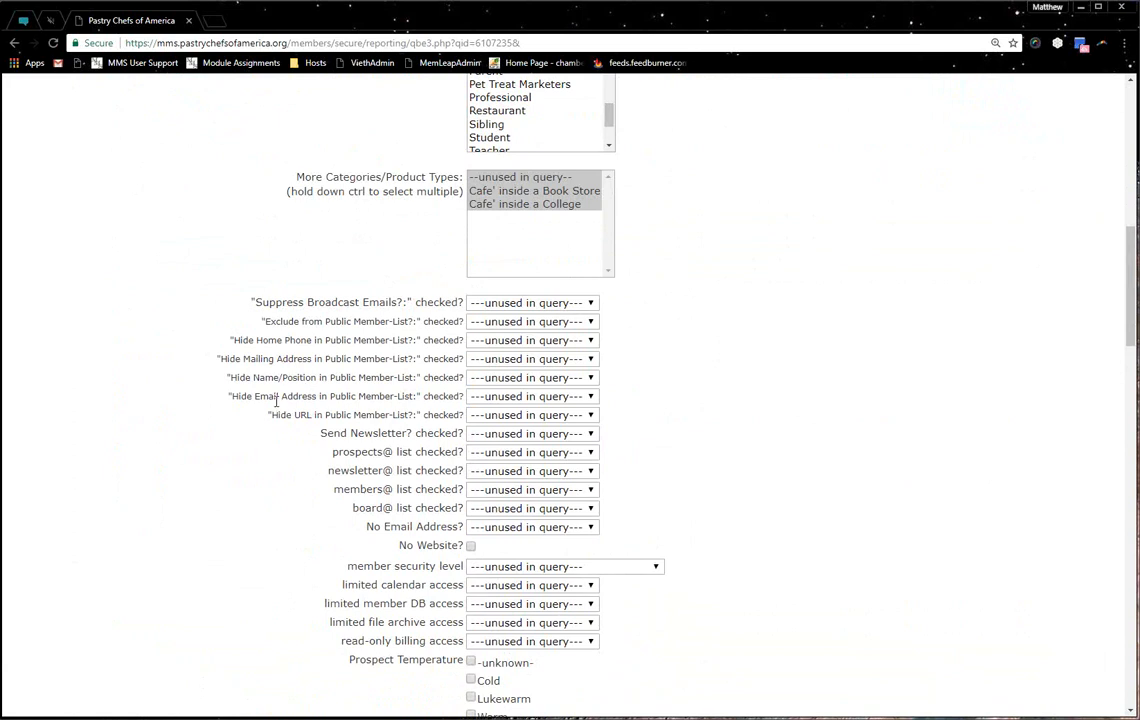
pyautogui.moveTo(286, 415); pyautogui.dragTo(322, 433)
pyautogui.click(355, 420)
pyautogui.click(415, 429)
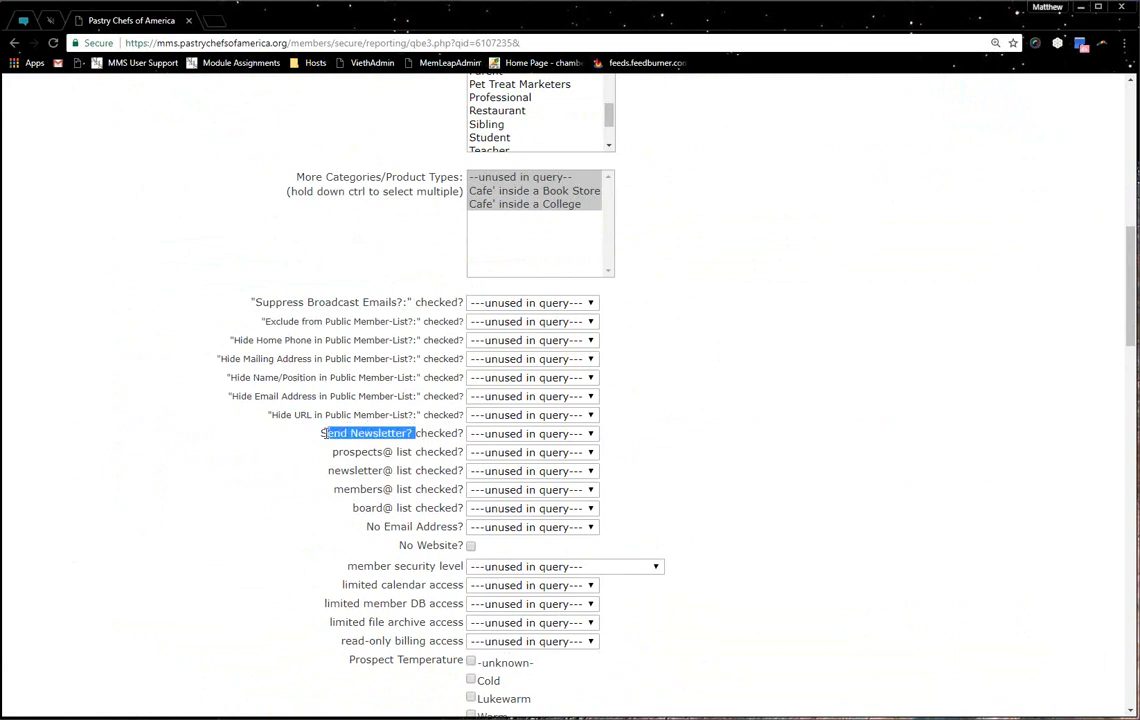
pyautogui.click(319, 433)
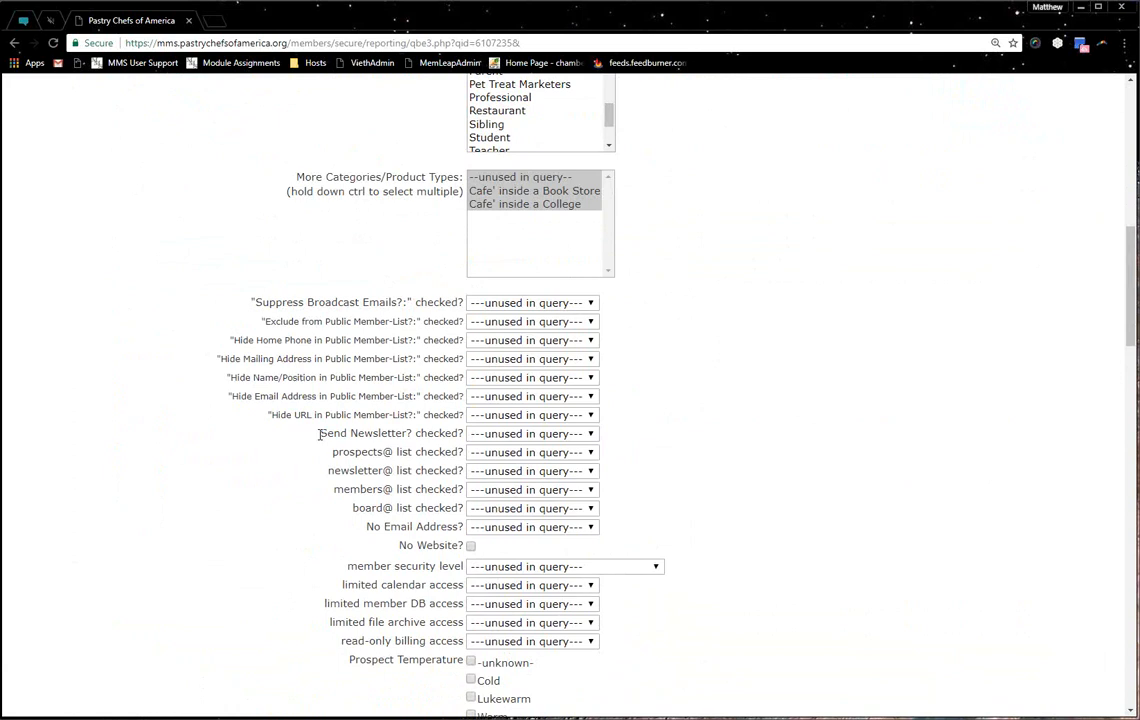
pyautogui.moveTo(298, 450); pyautogui.dragTo(397, 520)
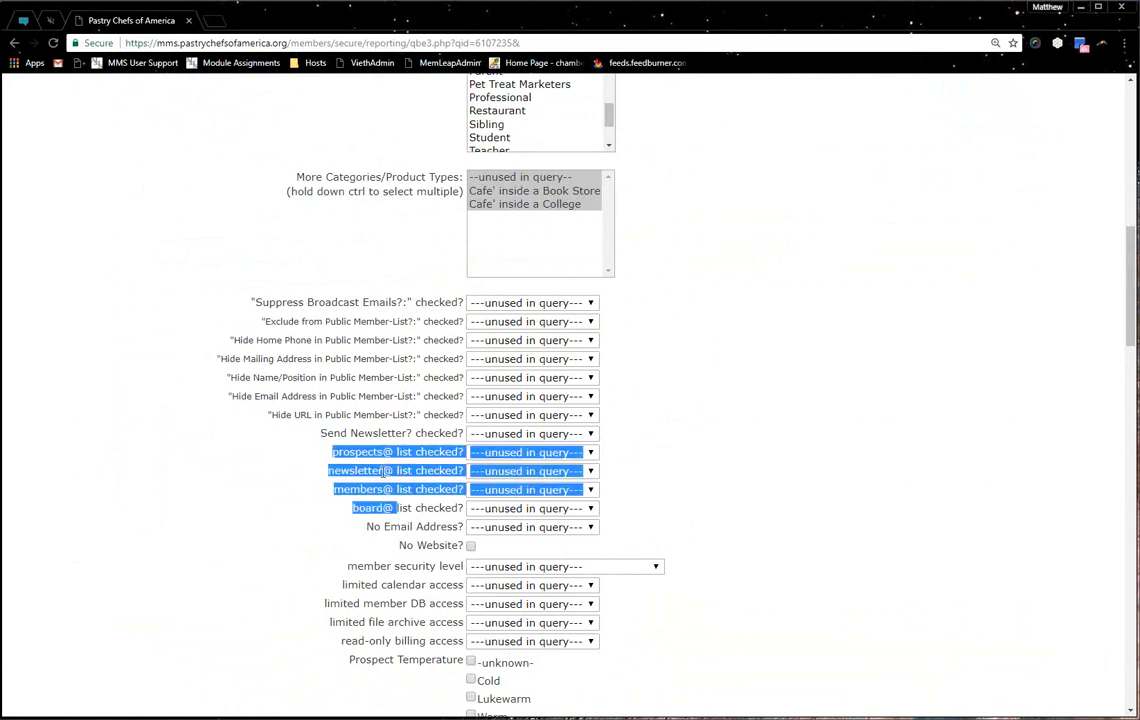
pyautogui.click(387, 508)
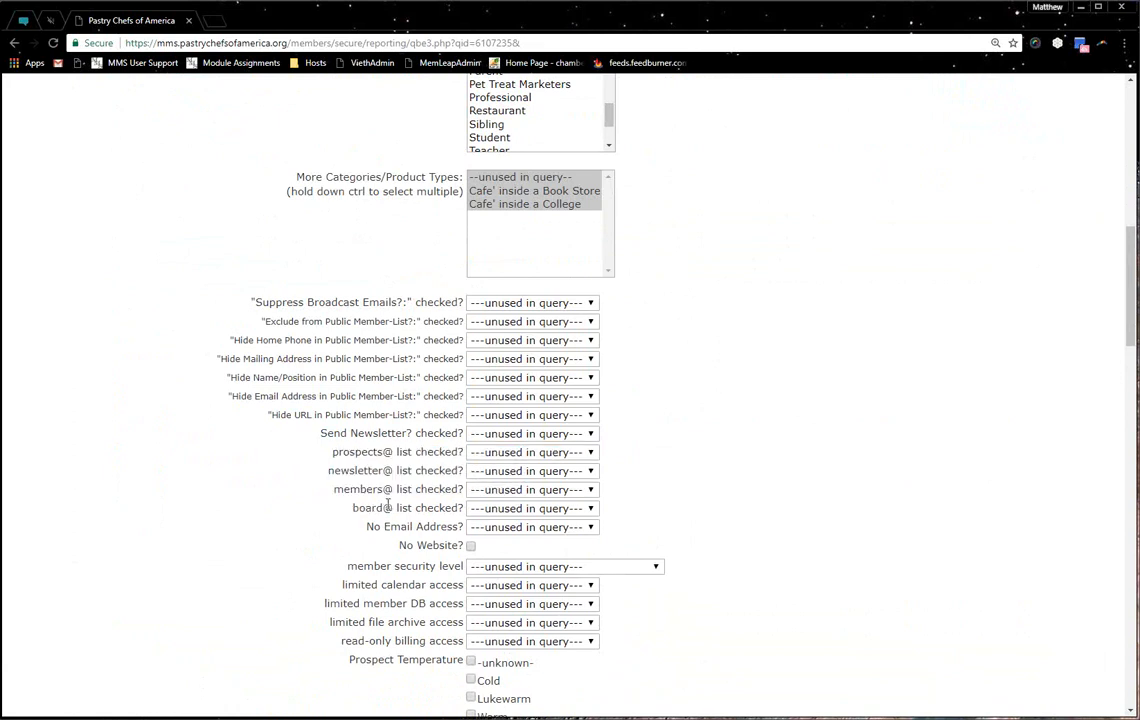
pyautogui.click(584, 529)
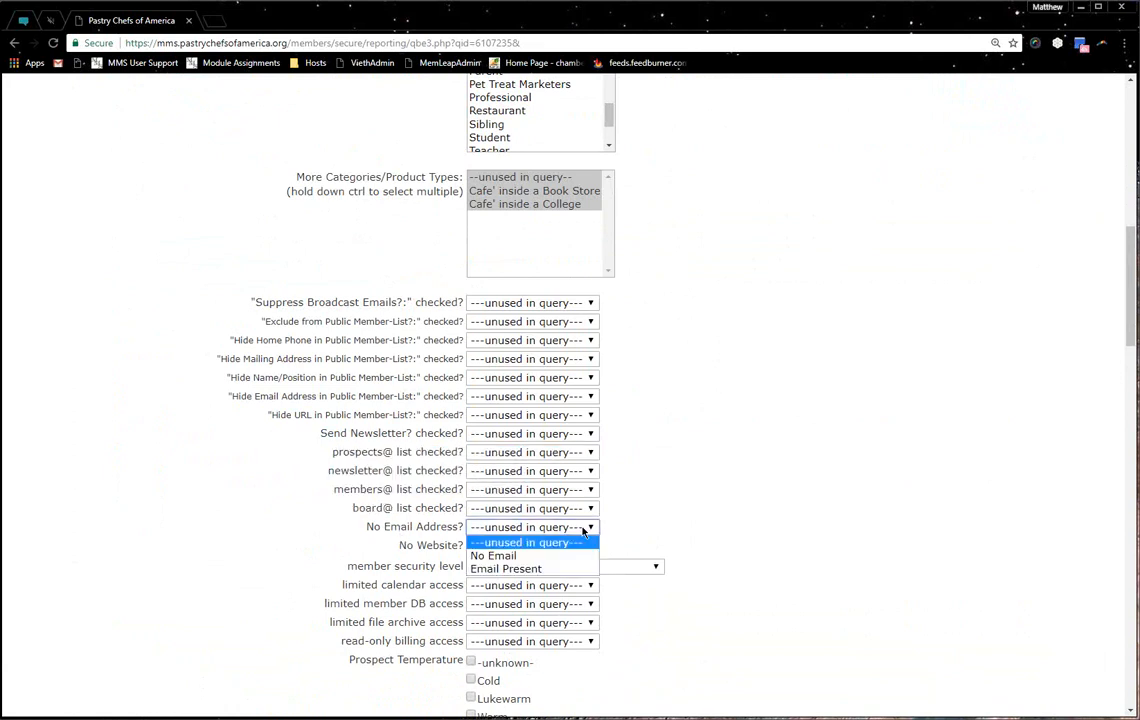
pyautogui.click(435, 532)
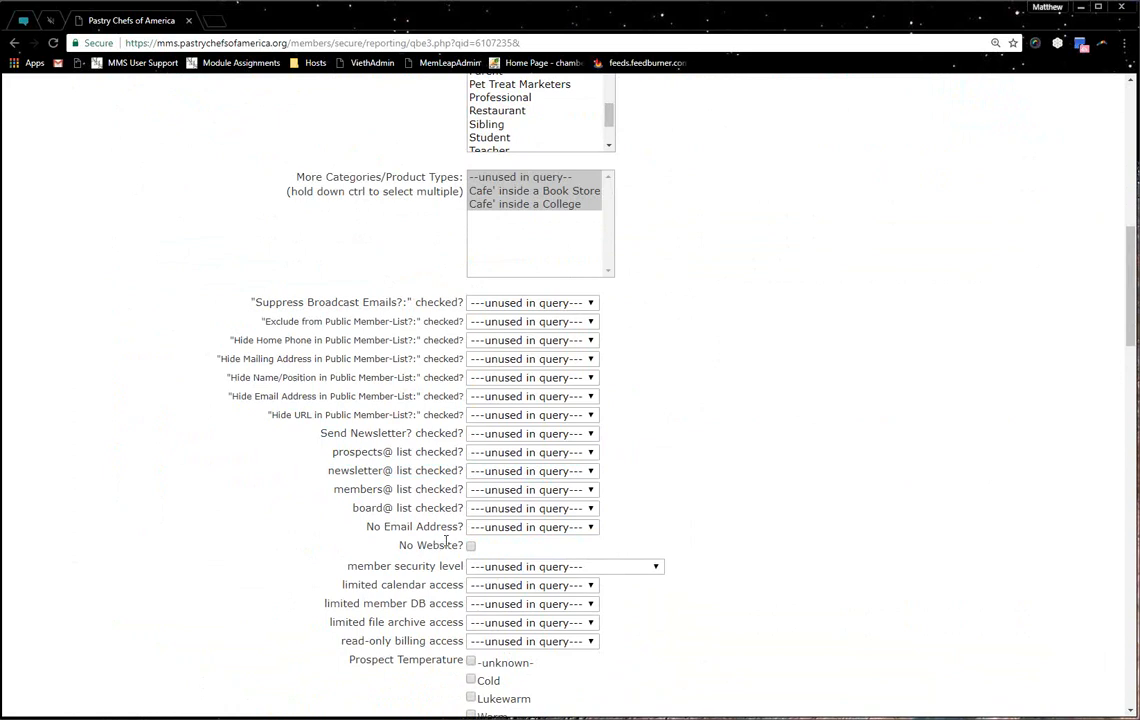
pyautogui.doubleClick(446, 545)
pyautogui.click(453, 565)
pyautogui.scroll(-2, 453, 565)
pyautogui.moveTo(391, 430); pyautogui.dragTo(406, 430)
pyautogui.click(535, 431)
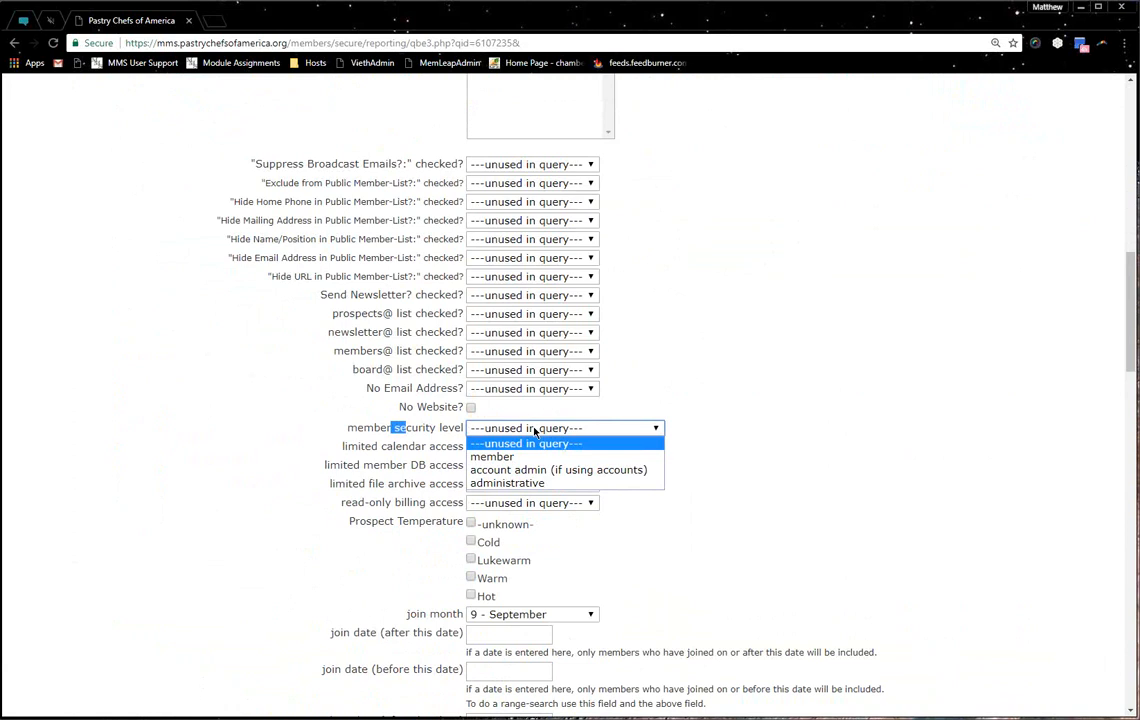
pyautogui.click(391, 446)
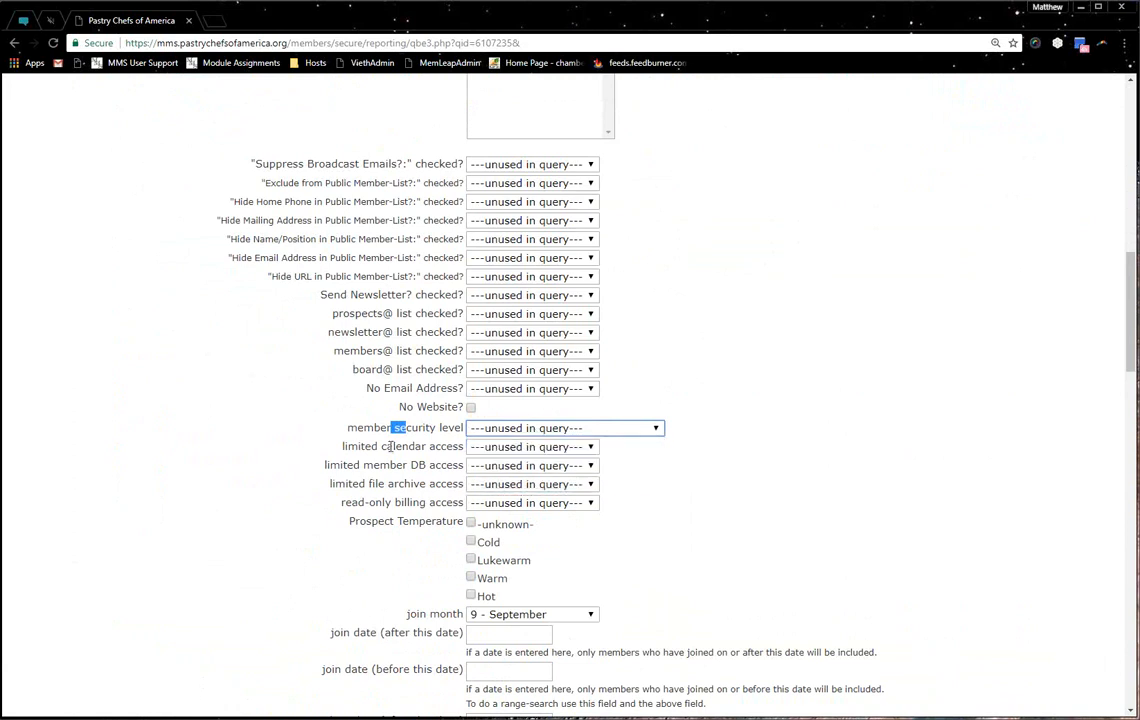
pyautogui.moveTo(343, 446); pyautogui.dragTo(436, 468)
pyautogui.click(382, 488)
pyautogui.moveTo(370, 485); pyautogui.dragTo(436, 486)
pyautogui.click(434, 486)
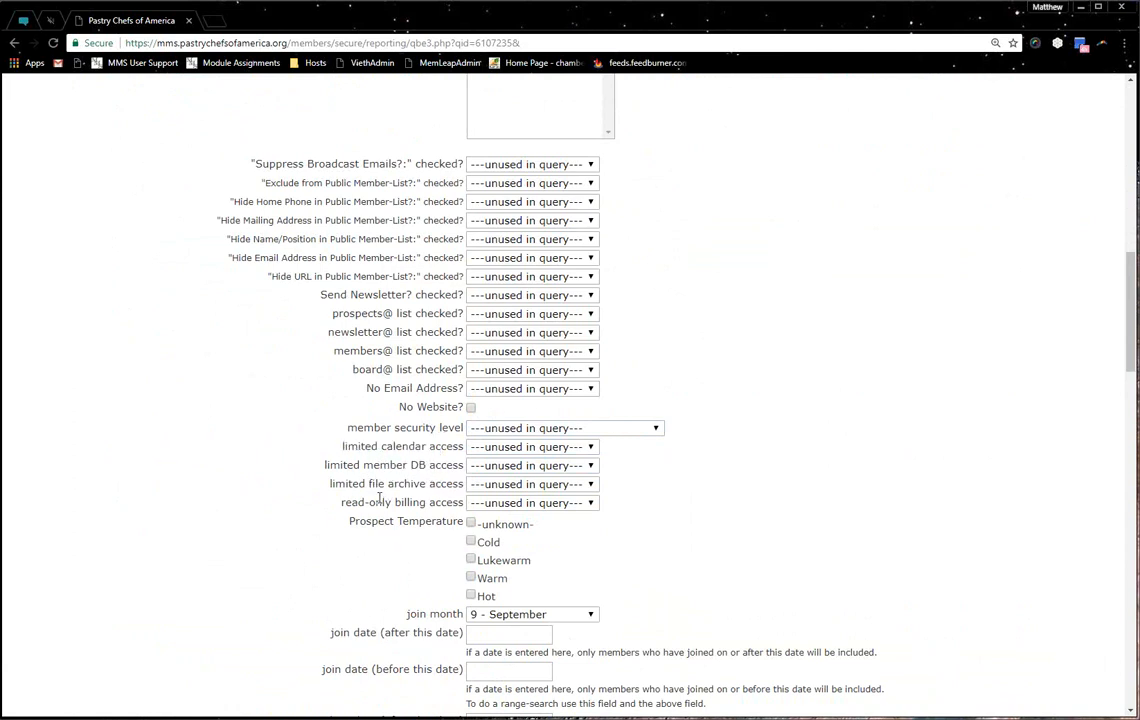
pyautogui.moveTo(351, 501); pyautogui.dragTo(436, 502)
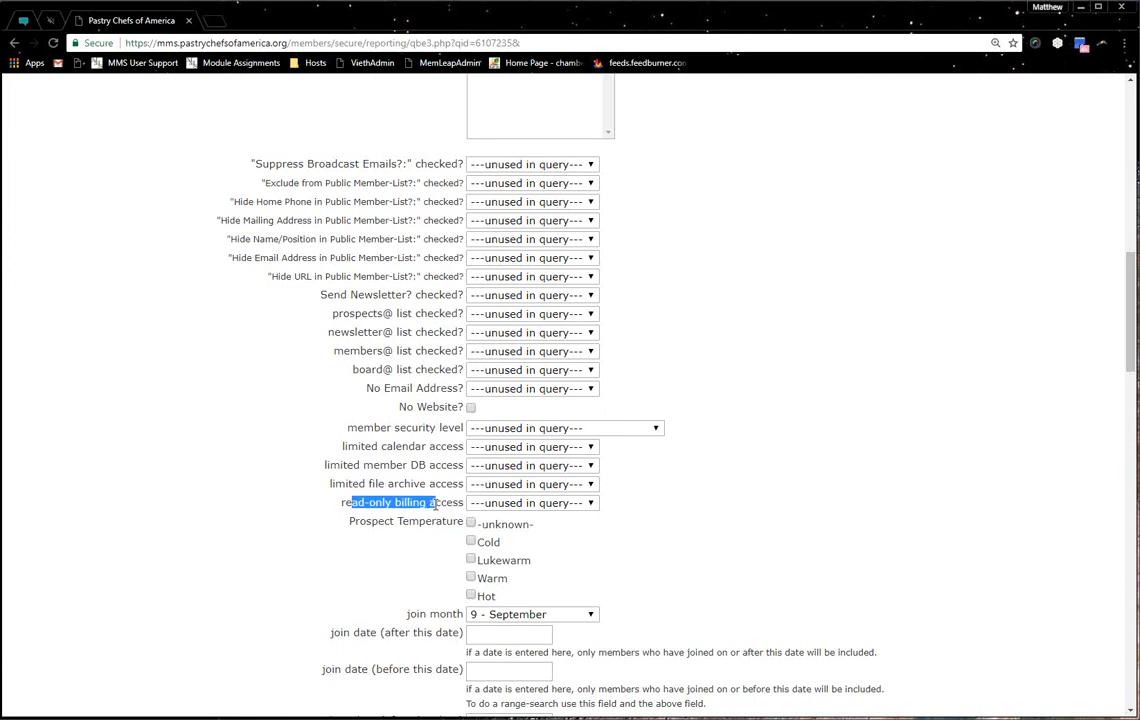
pyautogui.click(453, 502)
pyautogui.moveTo(366, 521); pyautogui.dragTo(438, 521)
pyautogui.click(438, 521)
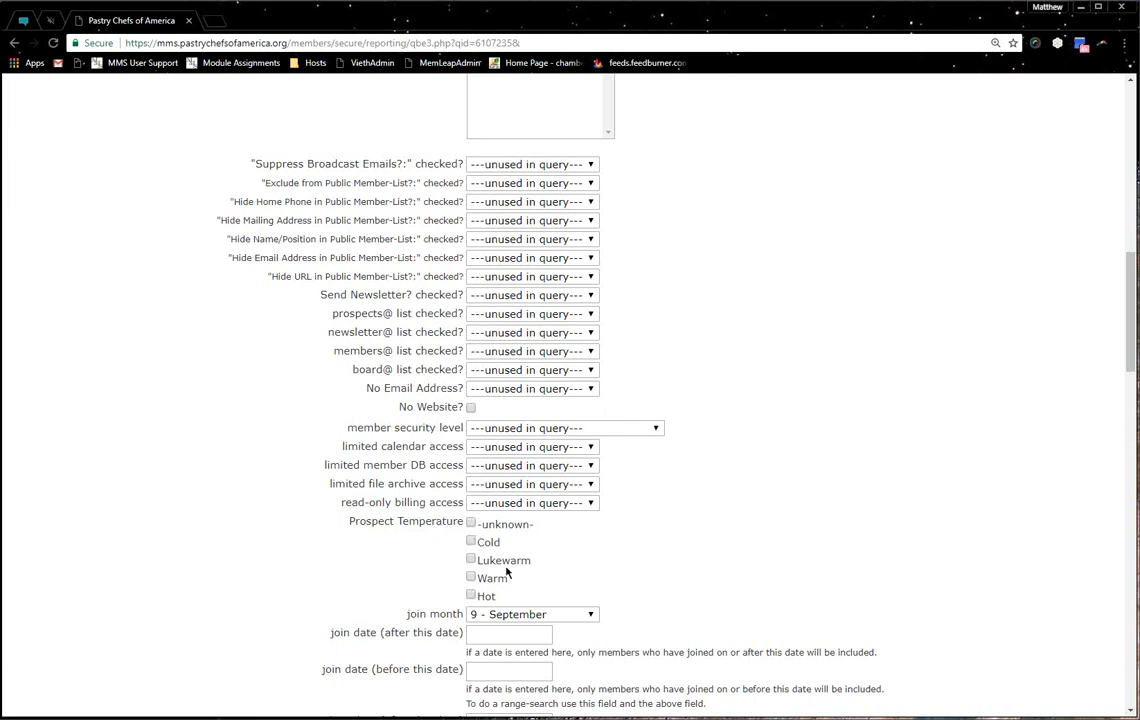
# Change the join month from '9 - September' to '---unused in query---'
pyautogui.scroll(-3, 420, 555)
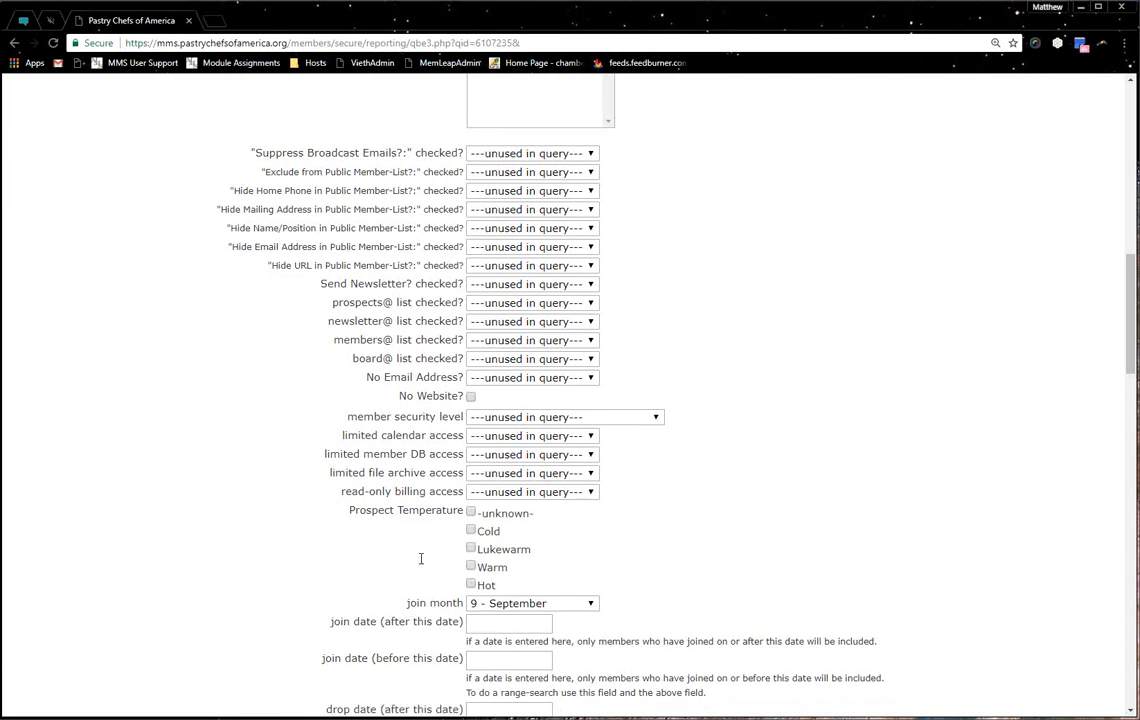
pyautogui.click(504, 408)
pyautogui.click(516, 424)
pyautogui.moveTo(330, 425); pyautogui.dragTo(466, 425)
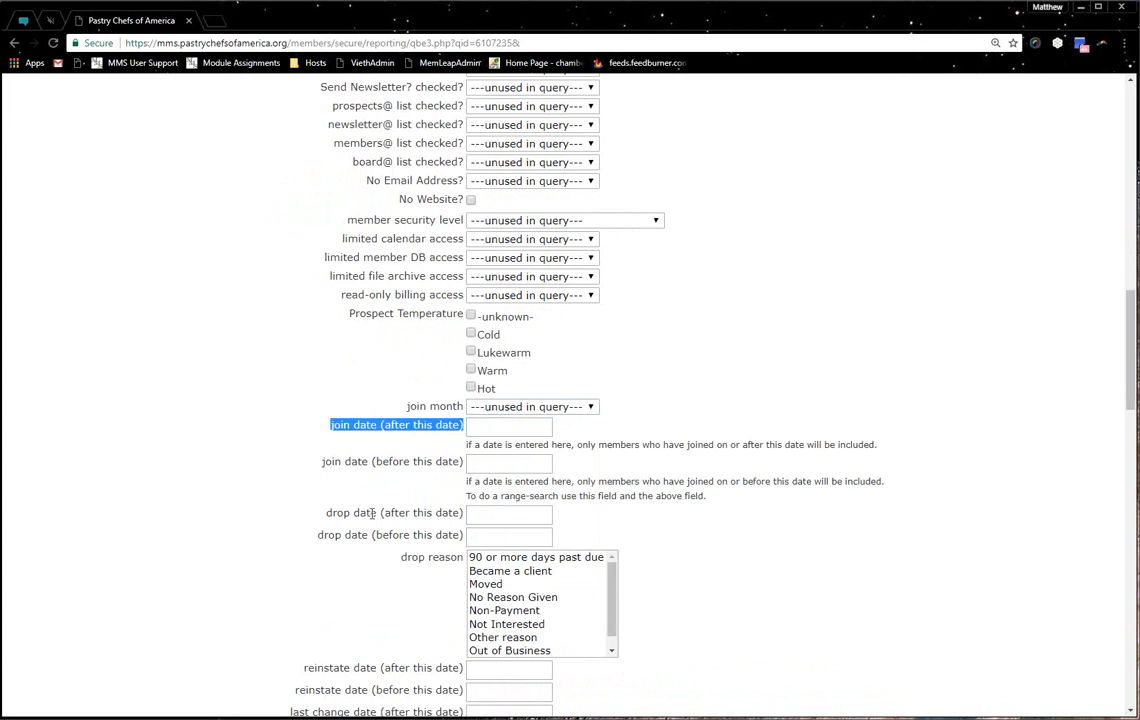
pyautogui.scroll(-3, 380, 515)
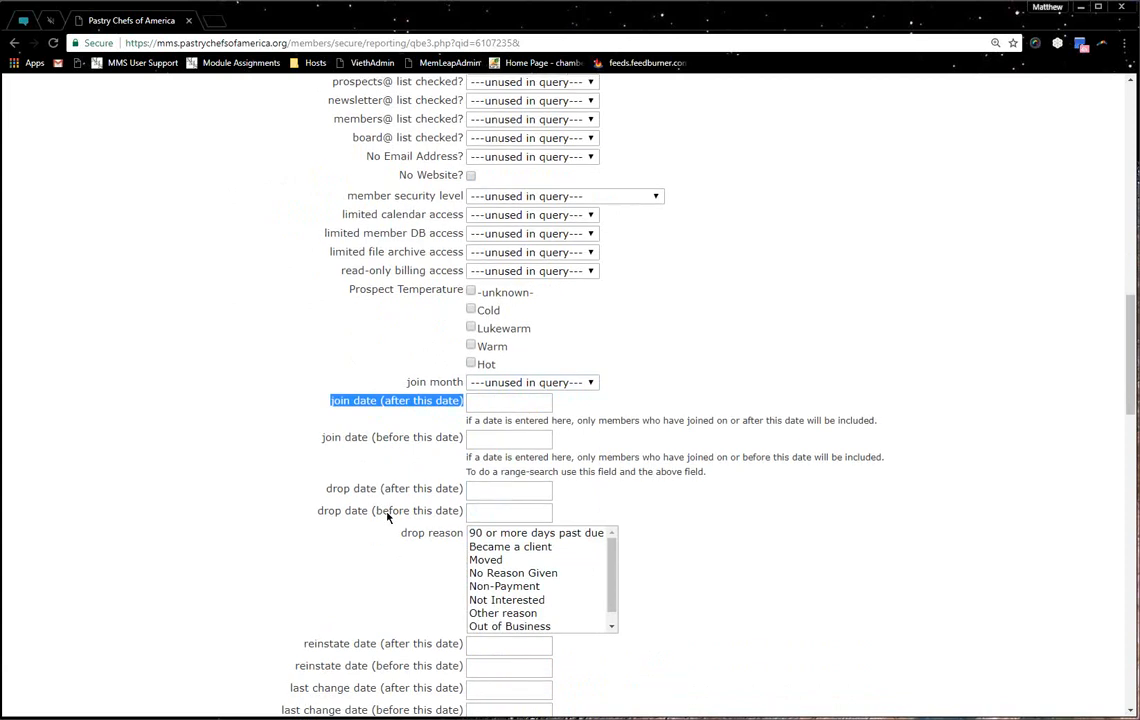
pyautogui.click(389, 514)
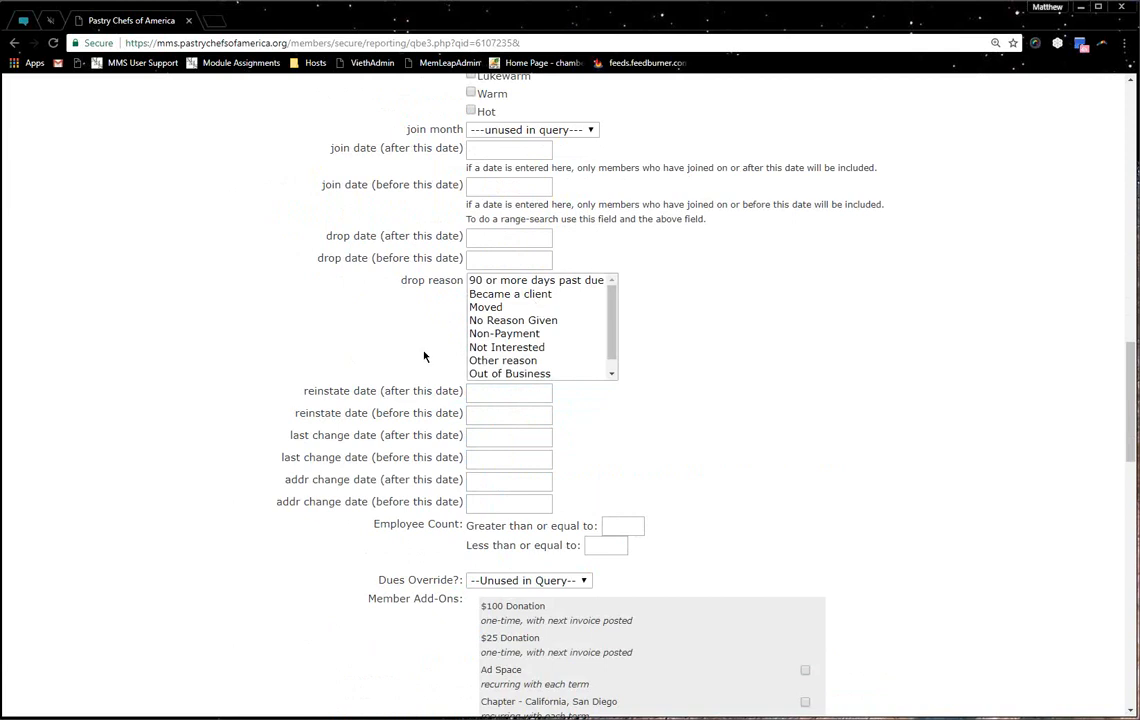
# Review reinstate date, Employee Count and Member Add-Ons criteria, leaving Dues Override unused
pyautogui.moveTo(313, 390); pyautogui.dragTo(369, 469)
pyautogui.click(375, 460)
pyautogui.scroll(-2, 393, 389)
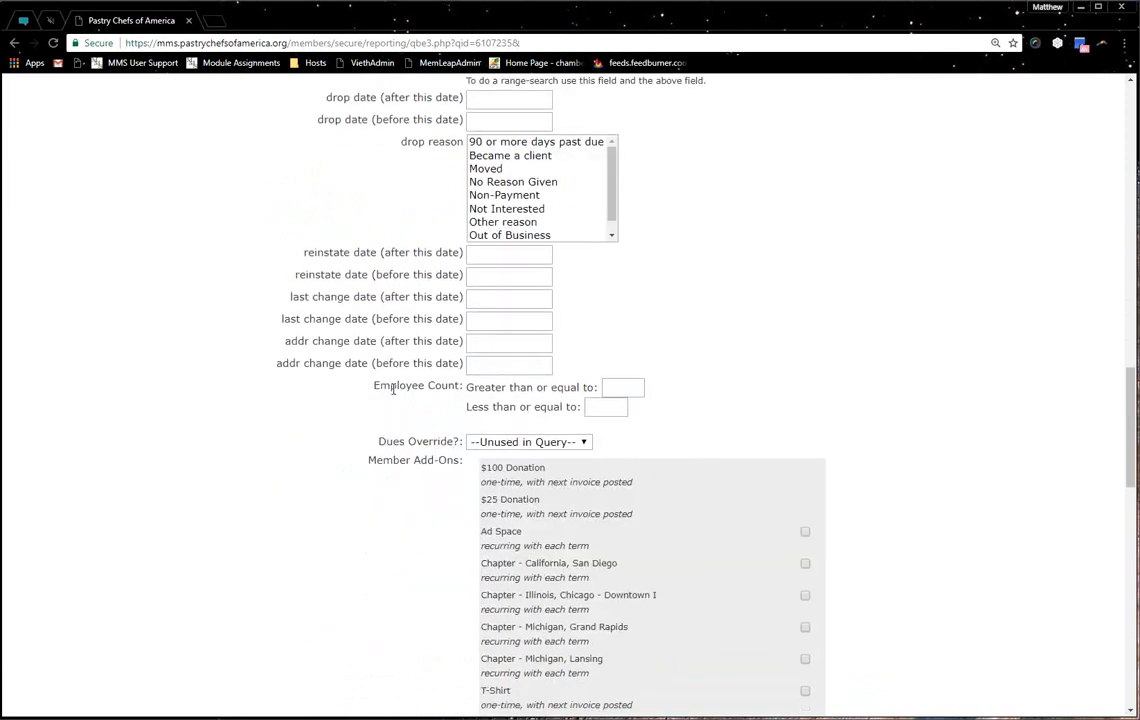
pyautogui.moveTo(393, 389); pyautogui.dragTo(528, 392)
pyautogui.click(528, 392)
pyautogui.moveTo(443, 443); pyautogui.dragTo(365, 448)
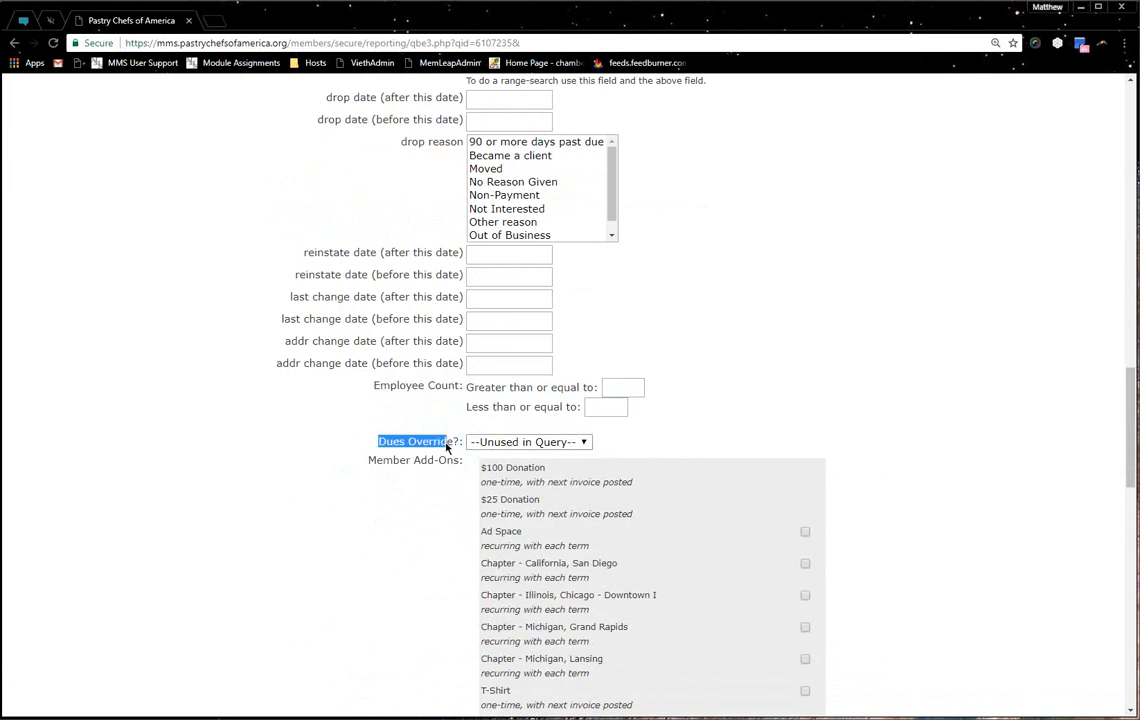
pyautogui.click(510, 443)
pyautogui.click(362, 451)
pyautogui.scroll(-3, 364, 407)
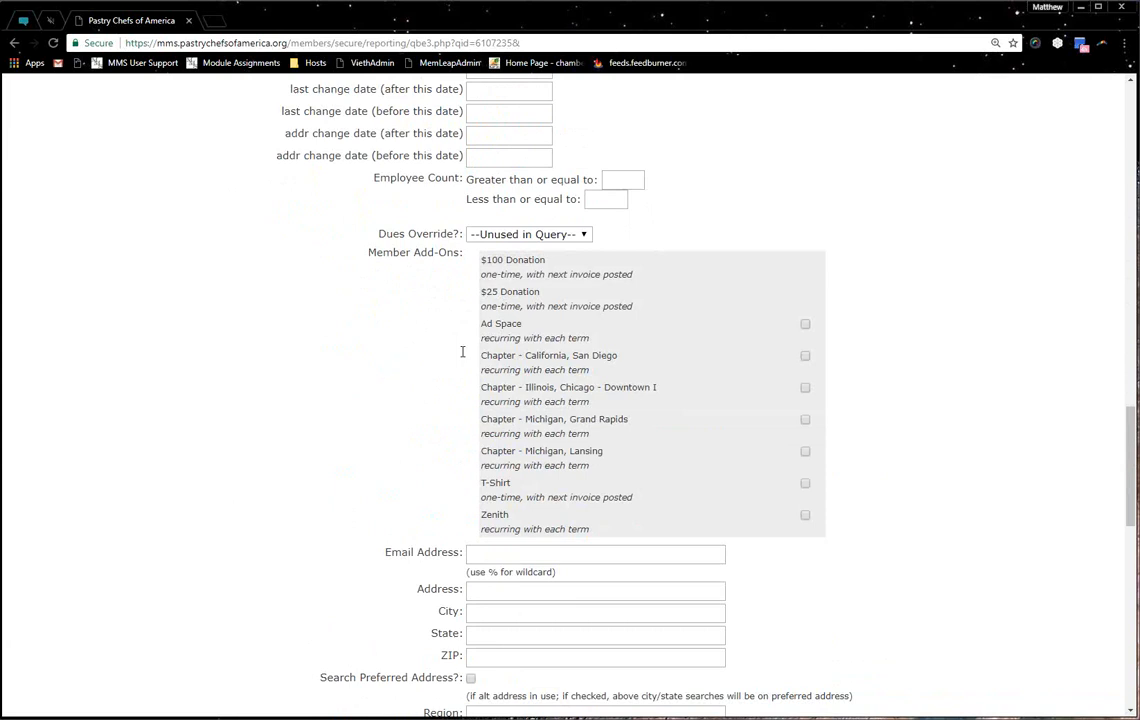
pyautogui.moveTo(406, 252); pyautogui.dragTo(430, 252)
pyautogui.click(420, 258)
pyautogui.scroll(-3, 420, 400)
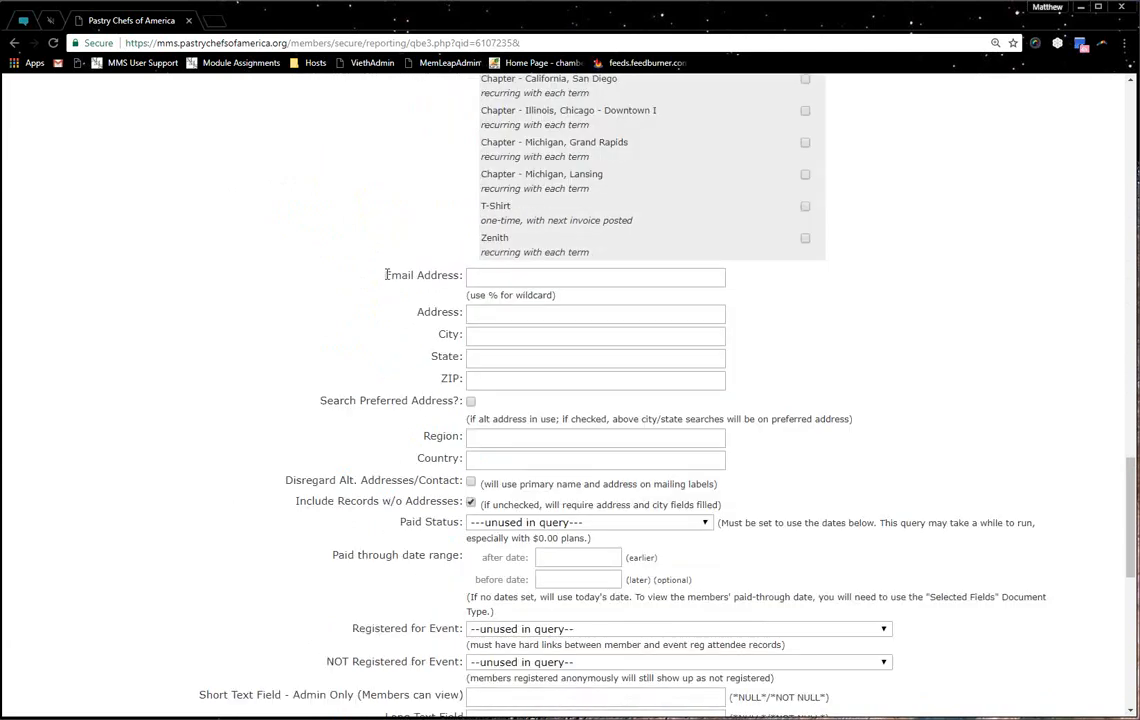
pyautogui.moveTo(385, 275); pyautogui.dragTo(453, 278)
pyautogui.click(502, 280)
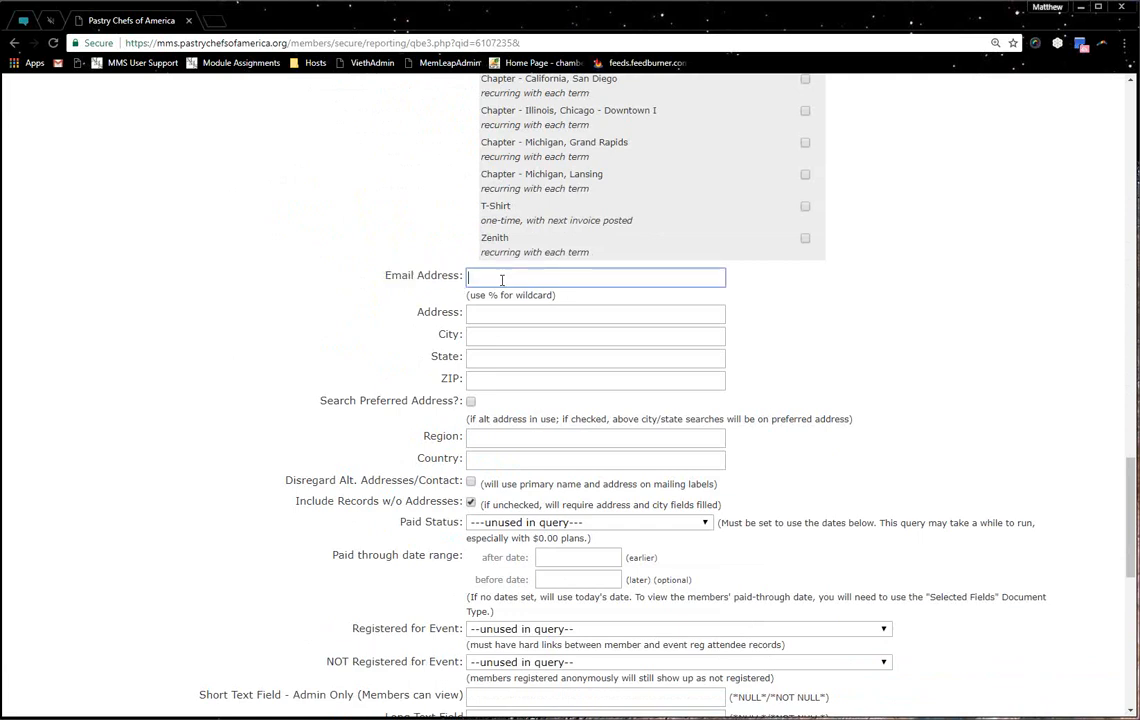
pyautogui.write('@gmail.com')
pyautogui.press('BackSpace')
pyautogui.press('BackSpace')
pyautogui.press('BackSpace')
pyautogui.press('BackSpace')
pyautogui.press('BackSpace')
pyautogui.press('BackSpace')
pyautogui.click(429, 303)
pyautogui.moveTo(423, 301); pyautogui.dragTo(425, 307)
pyautogui.click(450, 325)
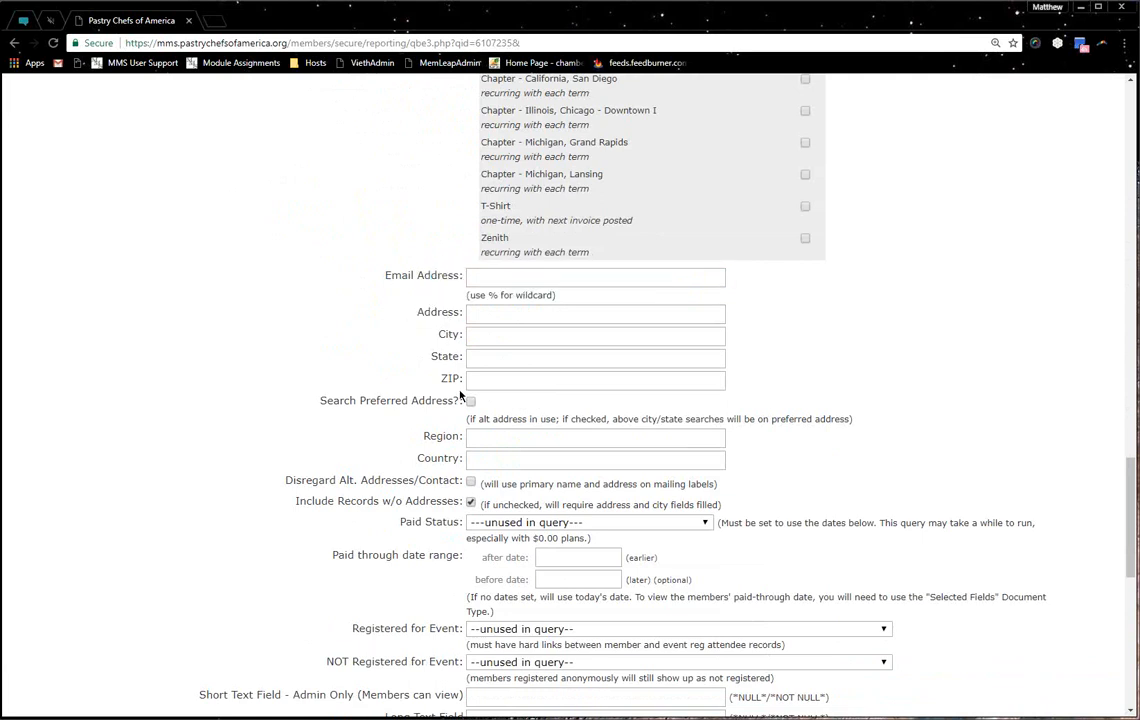
pyautogui.moveTo(325, 400); pyautogui.dragTo(453, 398)
pyautogui.click(437, 436)
pyautogui.moveTo(286, 480); pyautogui.dragTo(461, 501)
pyautogui.click(465, 477)
pyautogui.click(316, 483)
pyautogui.click(458, 508)
pyautogui.moveTo(454, 501); pyautogui.dragTo(459, 499)
pyautogui.doubleClick(458, 500)
pyautogui.click(456, 520)
pyautogui.click(507, 524)
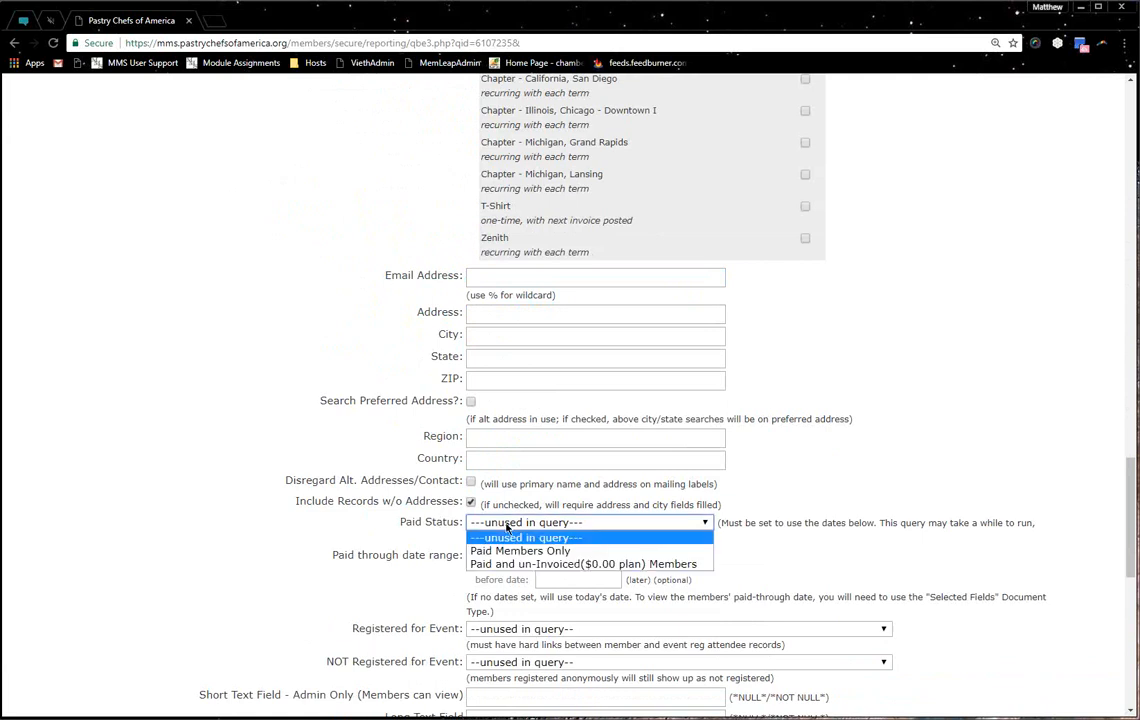
pyautogui.click(447, 543)
pyautogui.doubleClick(405, 555)
pyautogui.click(420, 555)
pyautogui.scroll(-2, 420, 555)
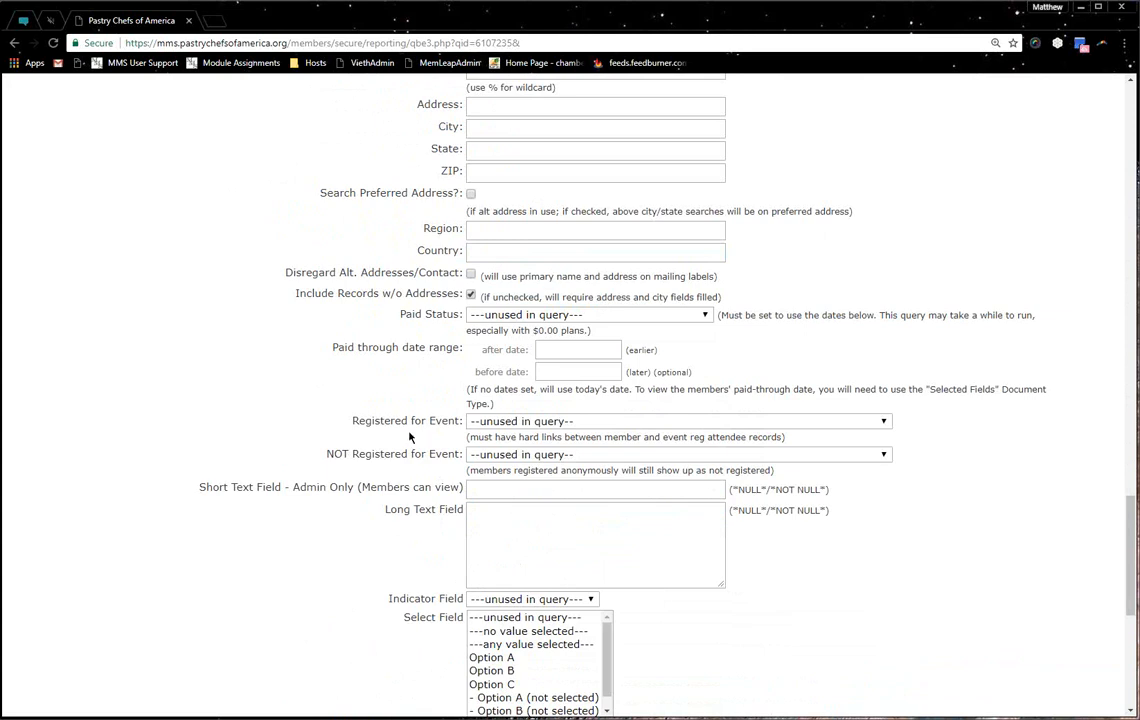
pyautogui.moveTo(388, 425); pyautogui.dragTo(458, 423)
pyautogui.moveTo(326, 454); pyautogui.dragTo(394, 458)
pyautogui.moveTo(235, 487); pyautogui.dragTo(385, 487)
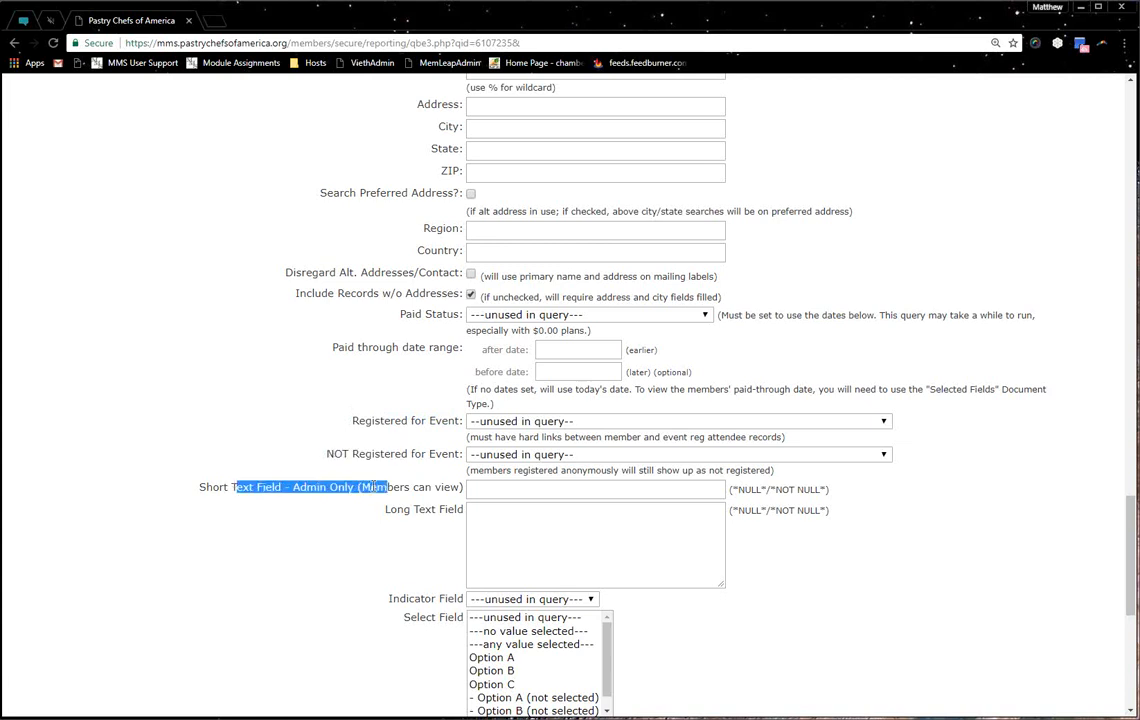
pyautogui.scroll(-3, 372, 487)
pyautogui.moveTo(346, 141); pyautogui.dragTo(438, 526)
pyautogui.click(442, 574)
pyautogui.moveTo(436, 580); pyautogui.dragTo(449, 580)
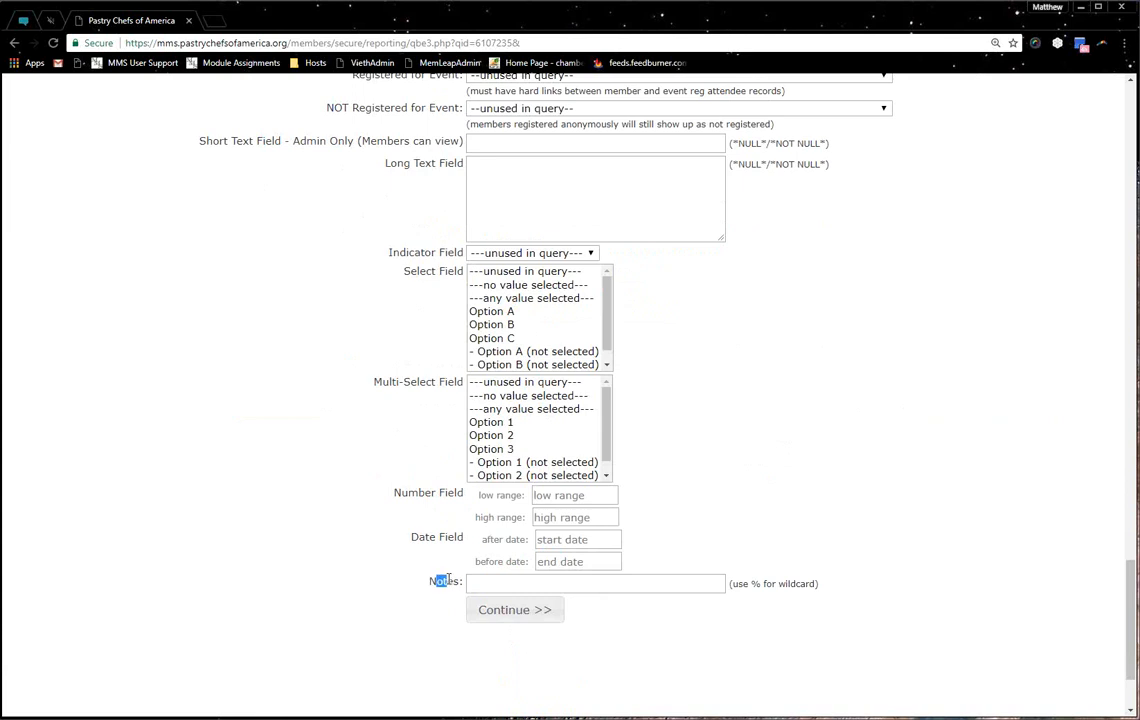
# Limit the report to members with Send Newsletter 'checked' and continue to sorting
pyautogui.scroll(8, 450, 583)
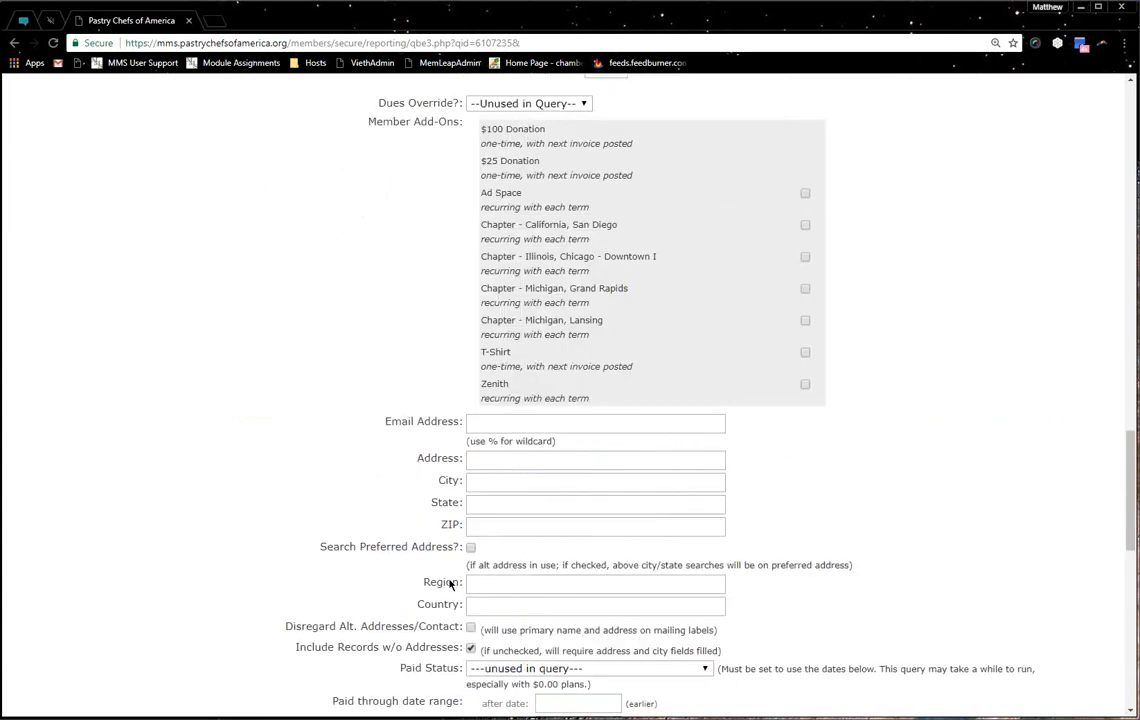
pyautogui.scroll(5, 450, 583)
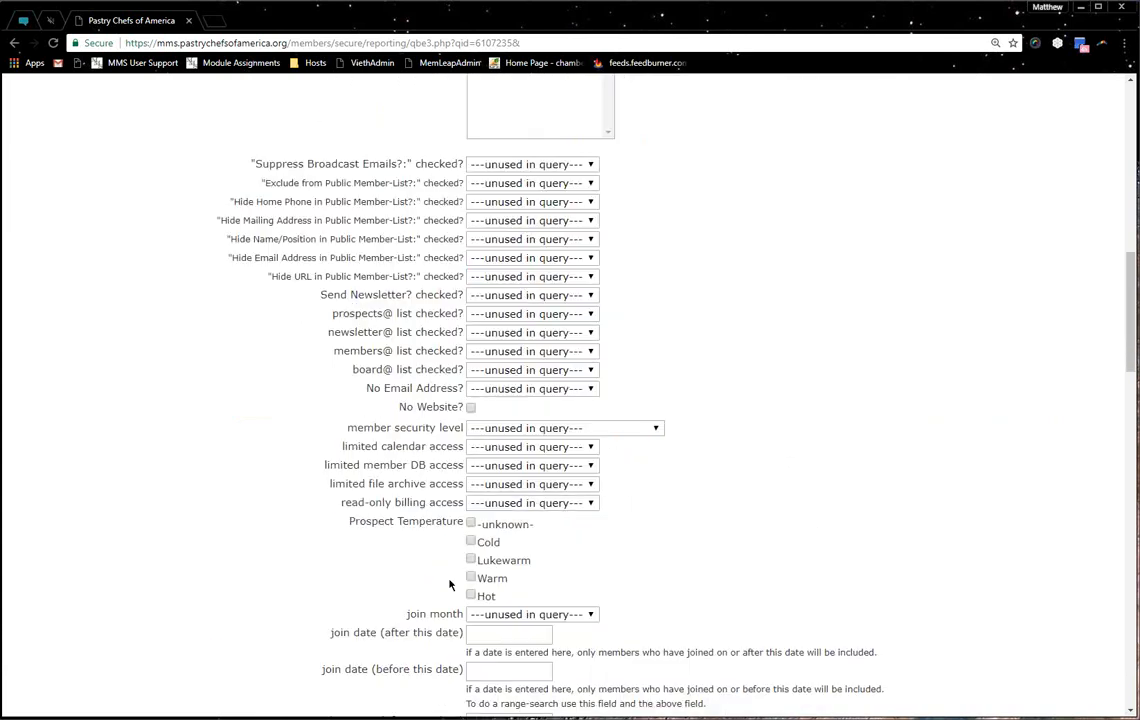
pyautogui.click(491, 295)
pyautogui.click(505, 323)
pyautogui.scroll(-15, 440, 328)
pyautogui.click(530, 480)
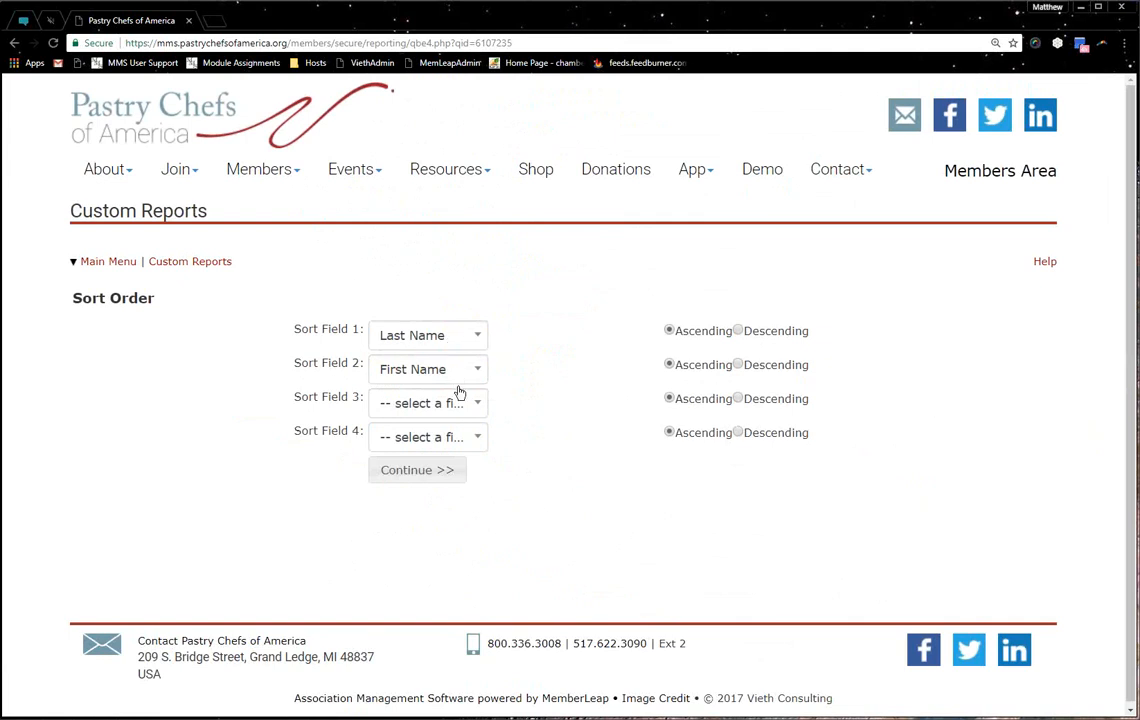
# Review the Sort Field 1 options, leaving Last Name then First Name unchanged
pyautogui.click(445, 338)
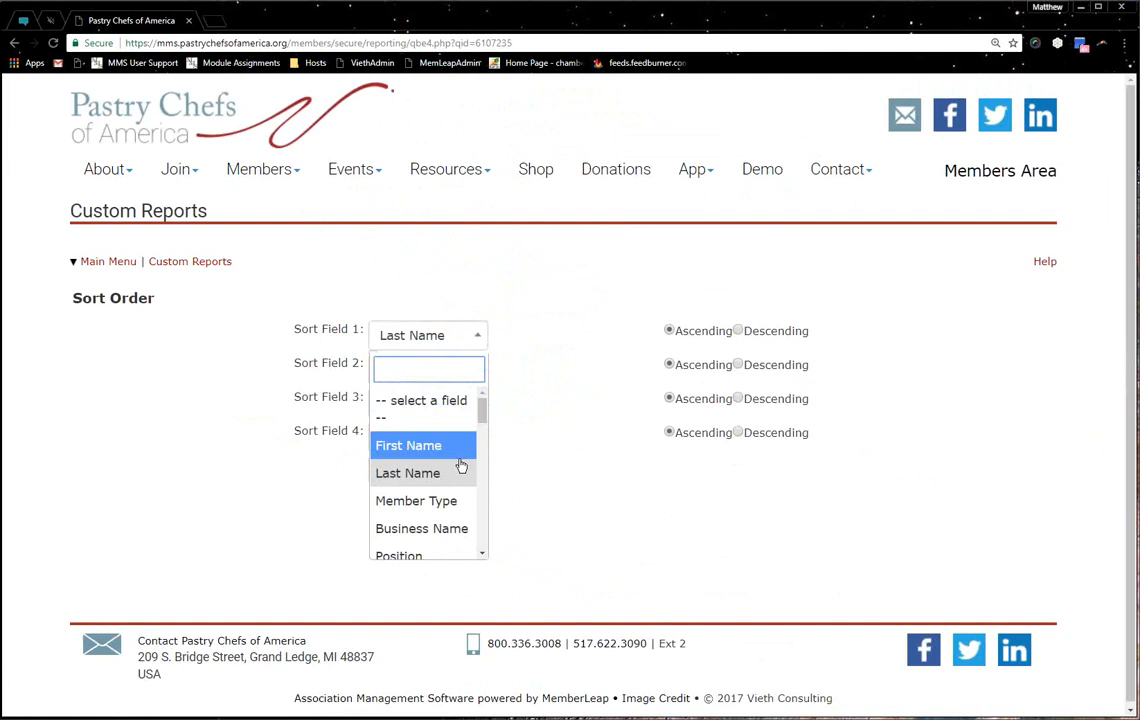
pyautogui.scroll(-3, 459, 466)
pyautogui.scroll(-2, 452, 452)
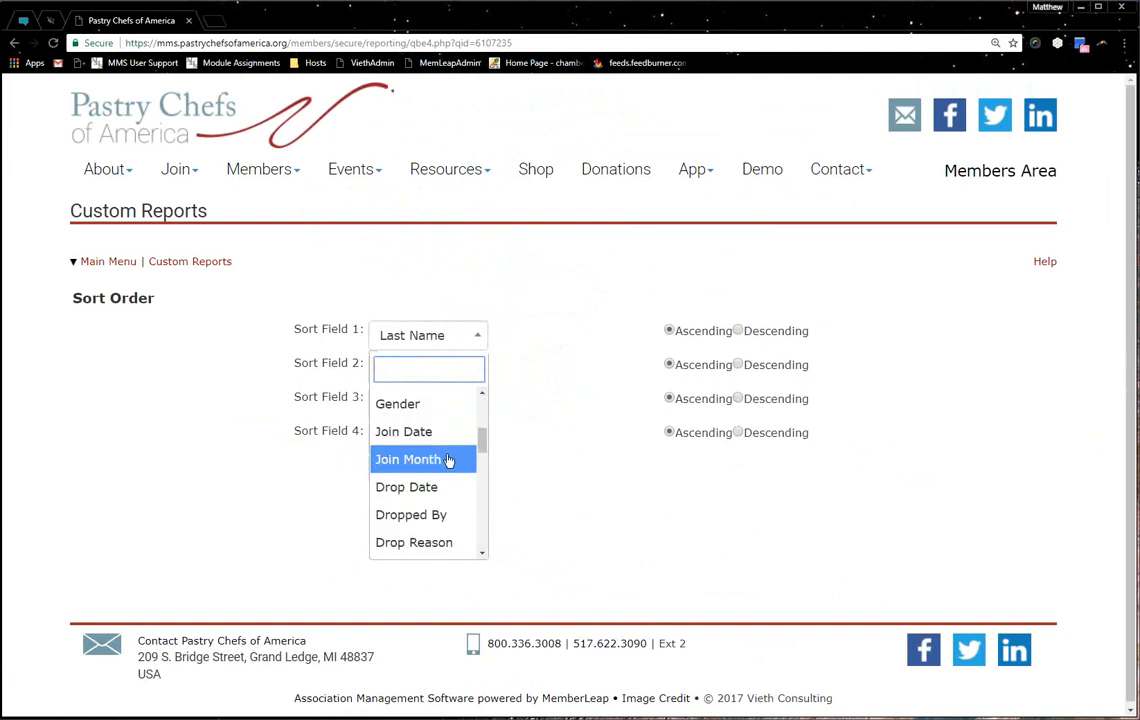
pyautogui.scroll(-5, 448, 460)
pyautogui.scroll(-8, 448, 460)
pyautogui.click(354, 471)
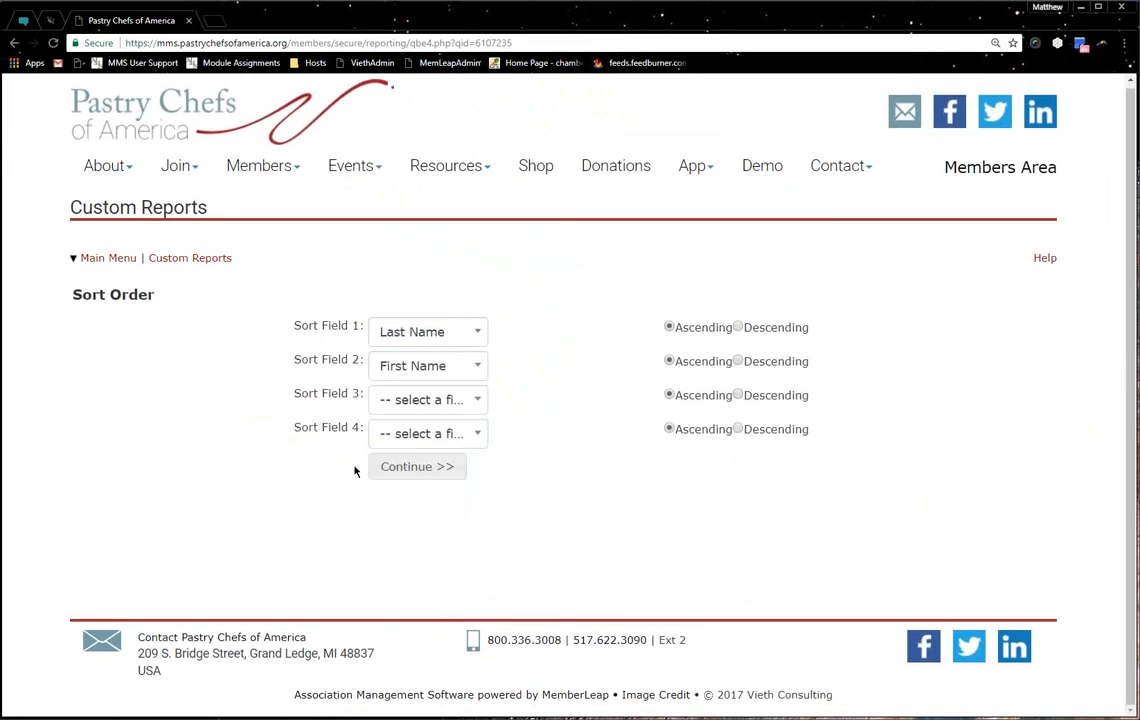
pyautogui.click(368, 469)
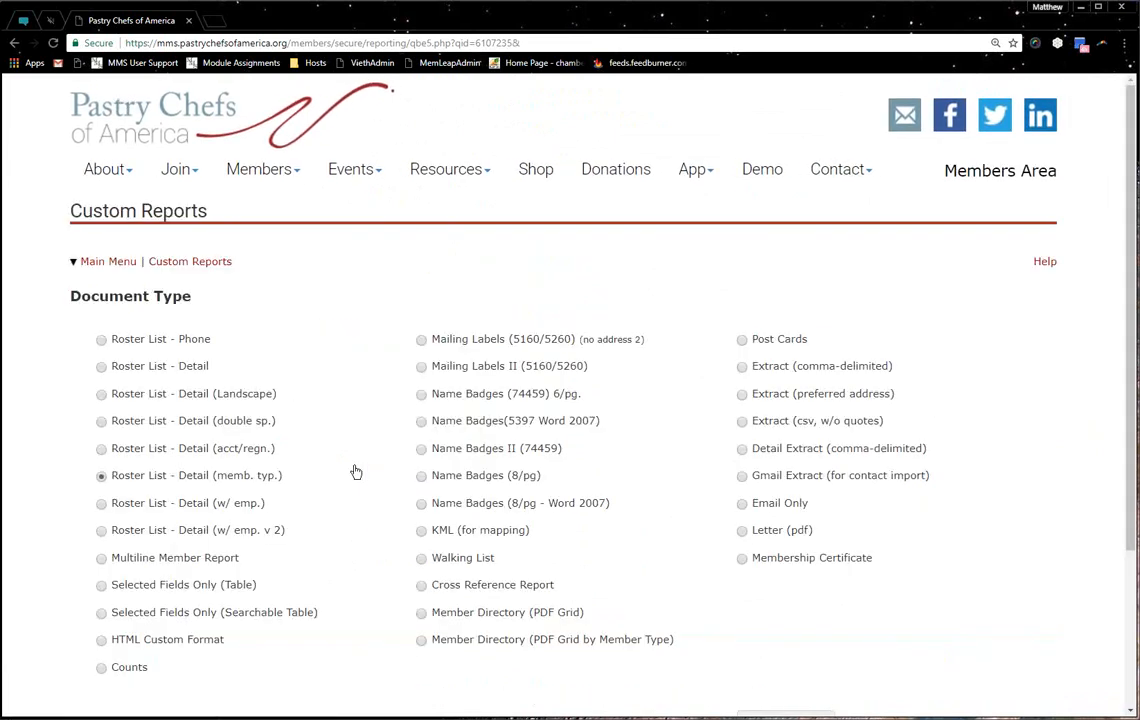
pyautogui.scroll(-3, 352, 393)
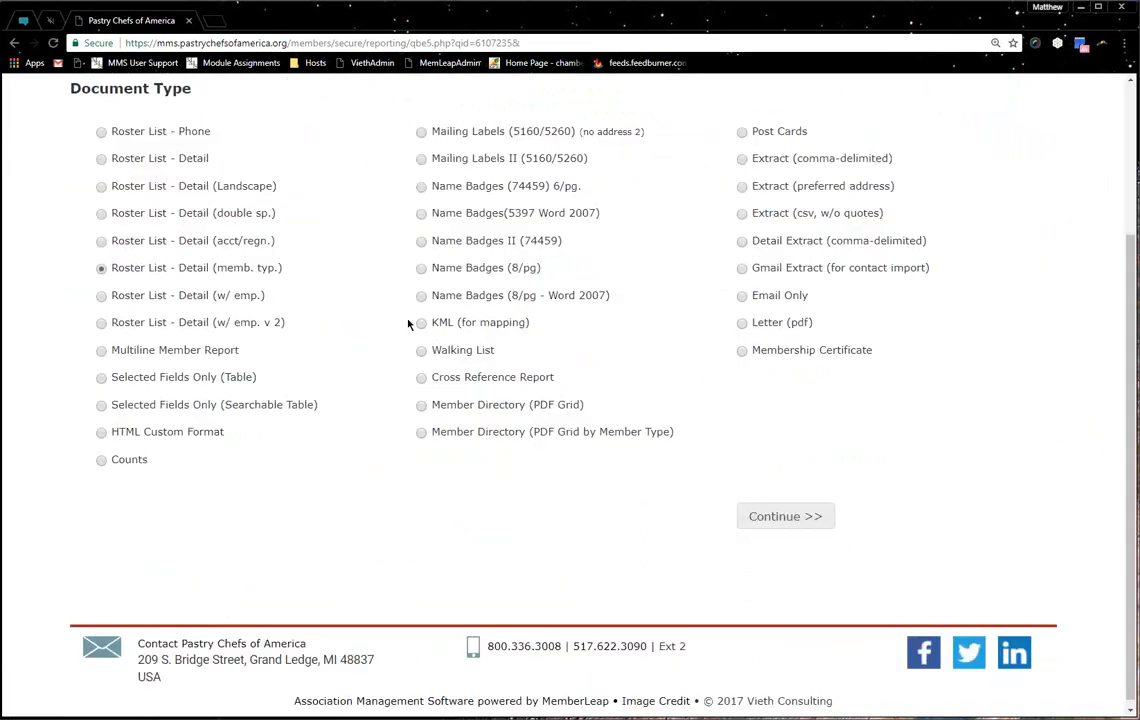
pyautogui.scroll(3, 408, 323)
pyautogui.scroll(-2, 397, 323)
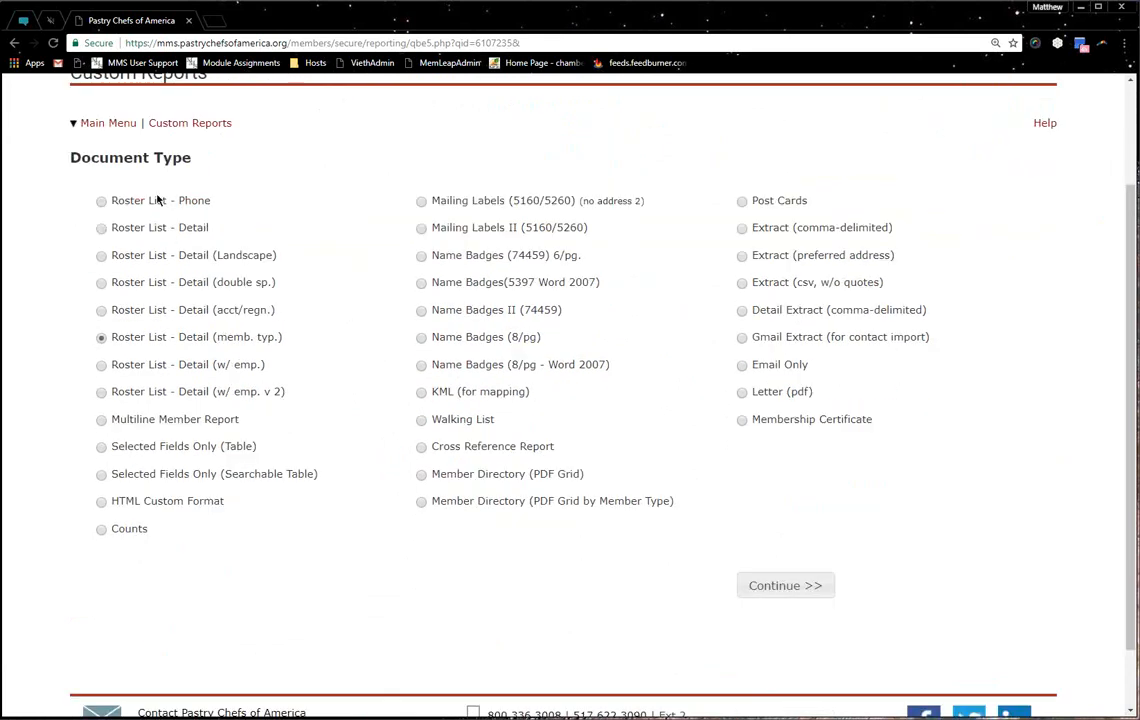
pyautogui.moveTo(132, 198); pyautogui.dragTo(229, 336)
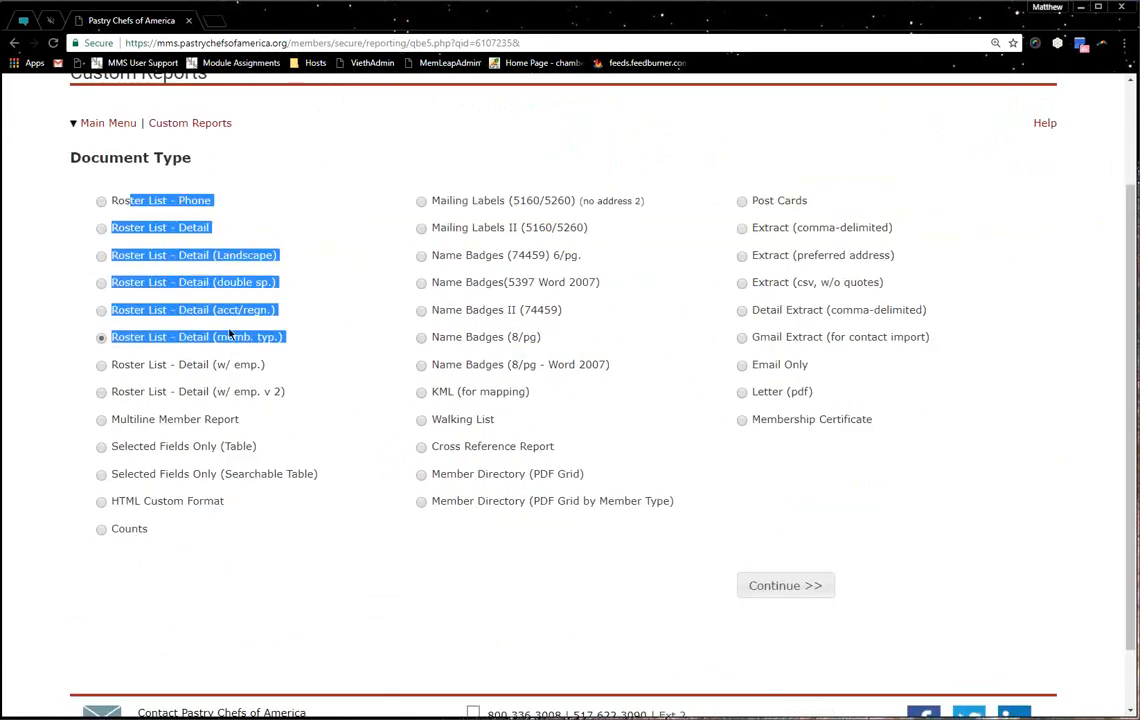
pyautogui.click(206, 268)
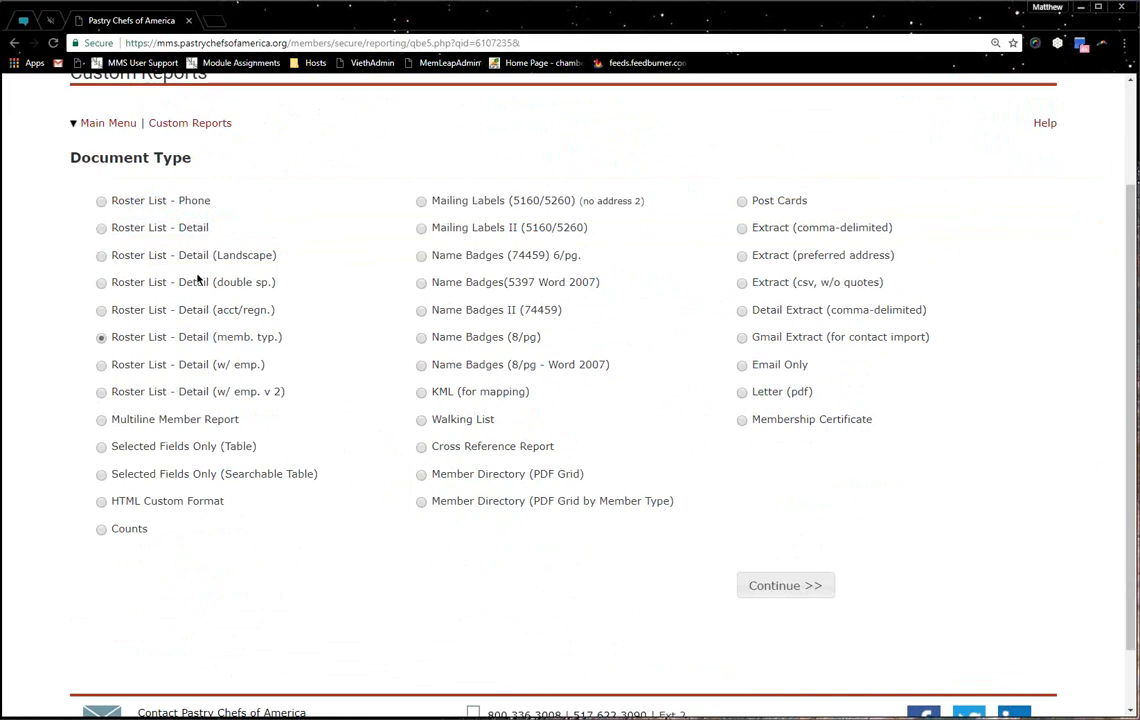
pyautogui.moveTo(111, 420); pyautogui.dragTo(229, 428)
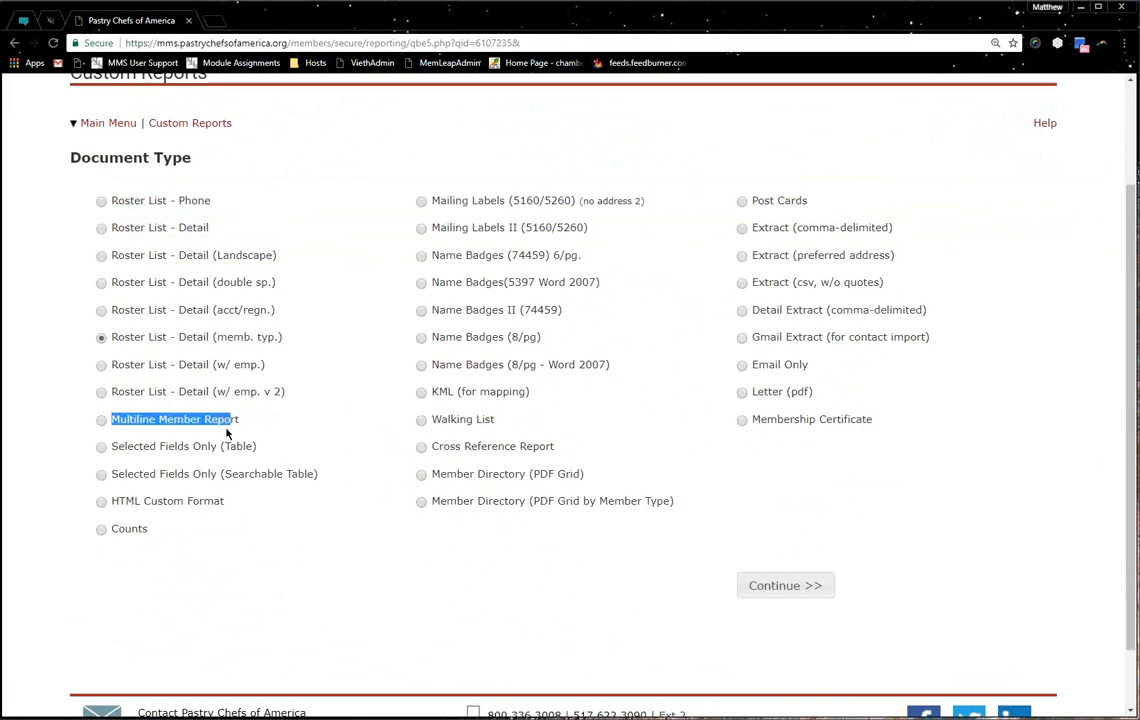
pyautogui.click(228, 433)
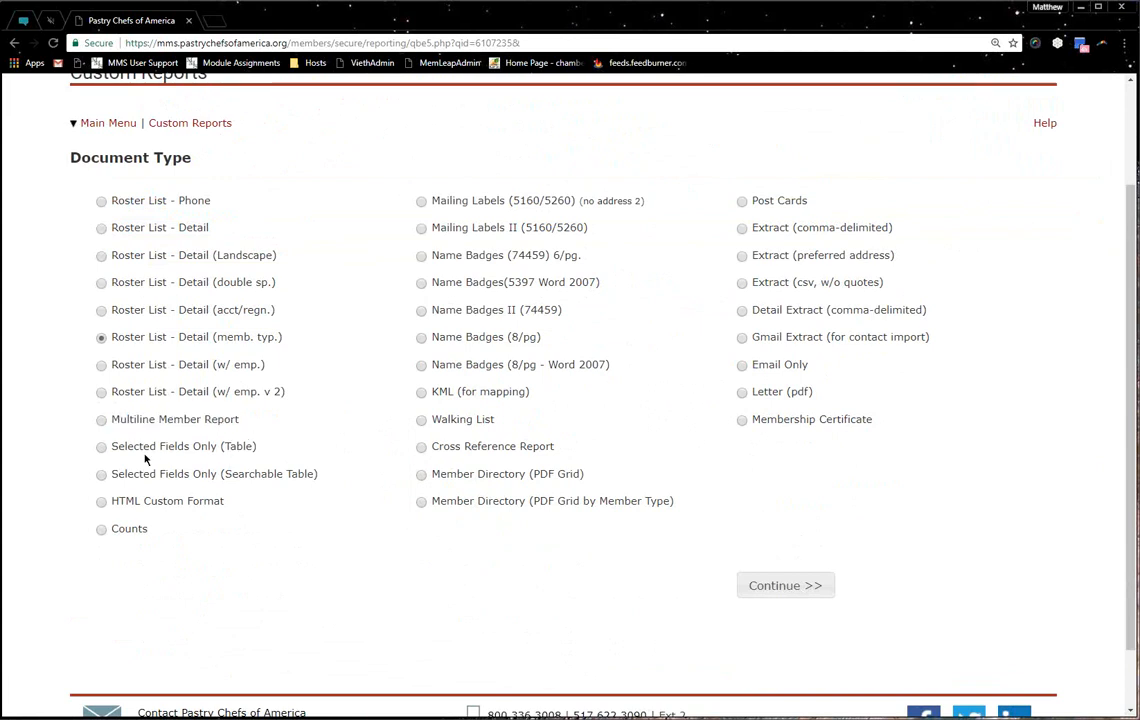
pyautogui.moveTo(118, 446); pyautogui.dragTo(212, 503)
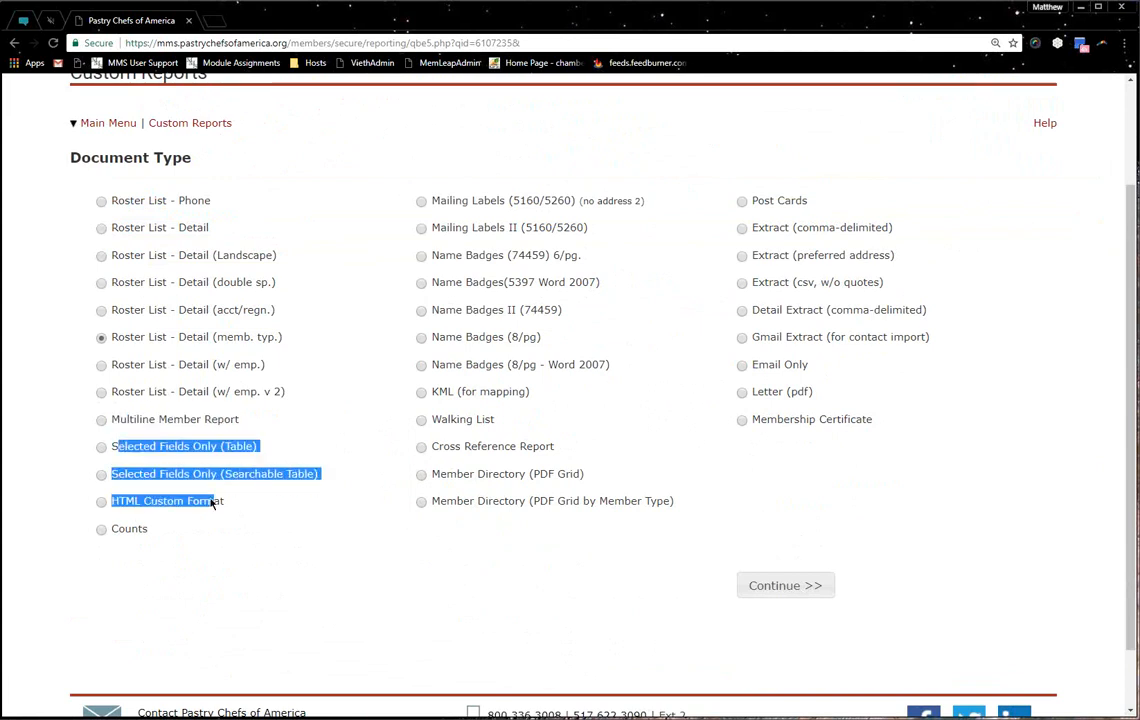
pyautogui.click(216, 505)
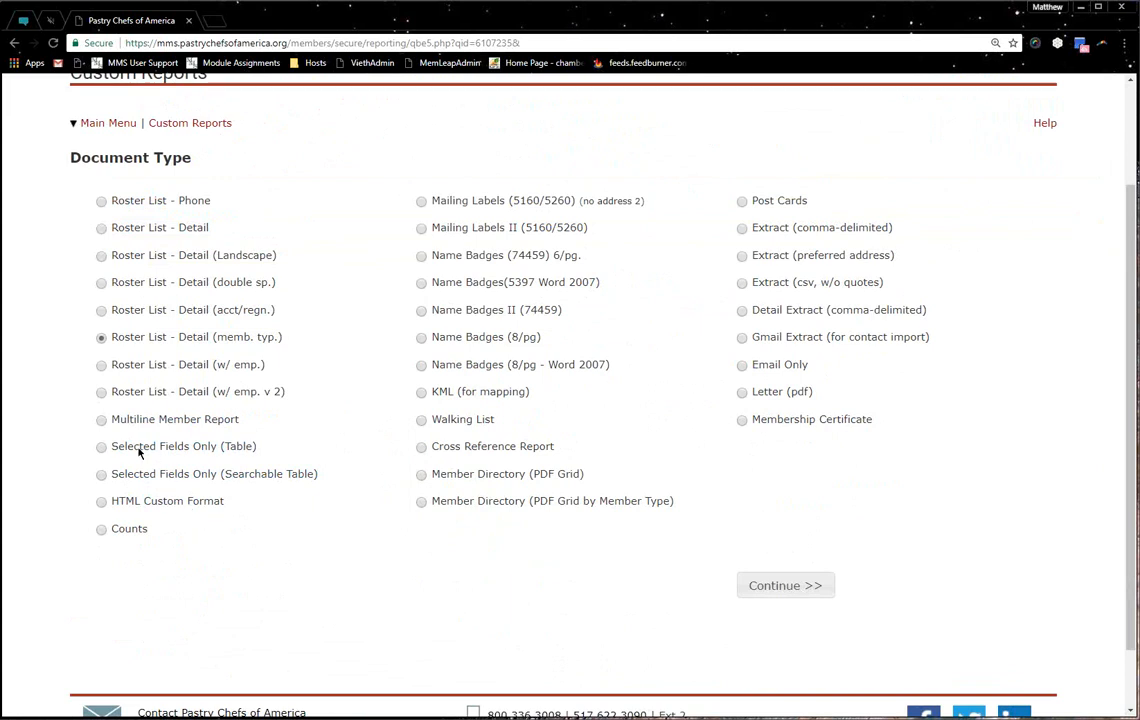
pyautogui.moveTo(145, 462); pyautogui.dragTo(190, 504)
pyautogui.click(189, 509)
pyautogui.moveTo(135, 537)
pyautogui.mouseDown()
pyautogui.moveTo(102, 532)
pyautogui.moveTo(113, 537)
pyautogui.mouseUp()
pyautogui.moveTo(470, 205); pyautogui.dragTo(566, 366)
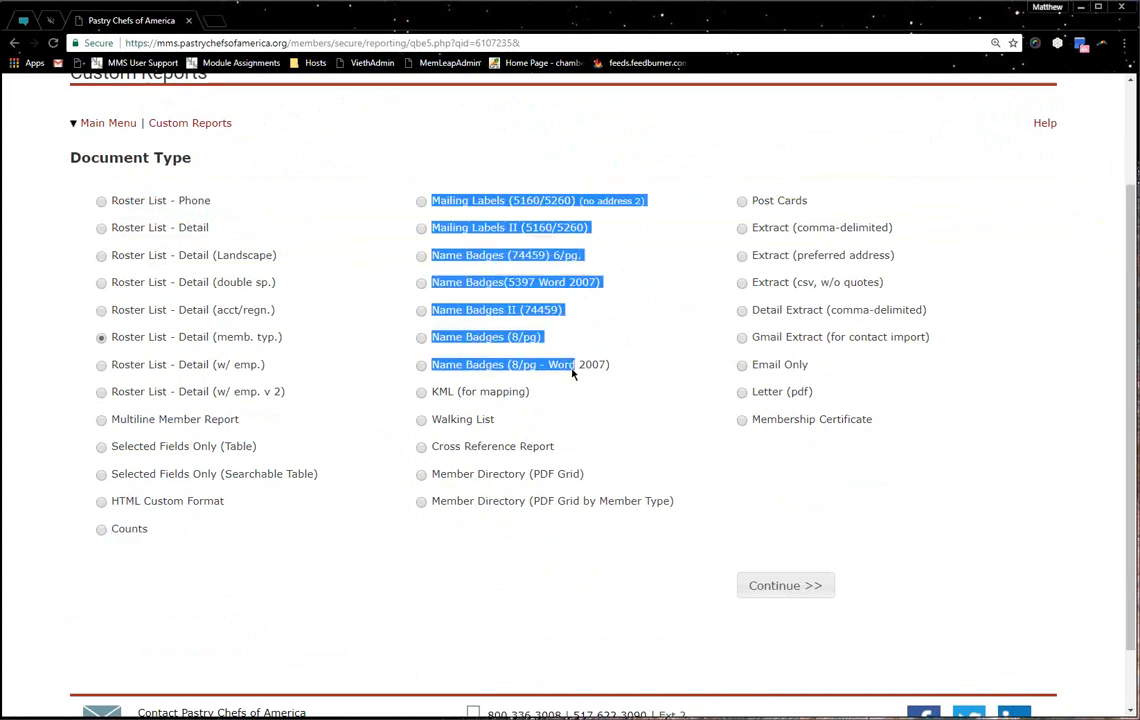
# Highlight the KML, Walking List, Cross Reference Report and Post Cards document types in turn
pyautogui.click(455, 383)
pyautogui.moveTo(429, 393); pyautogui.dragTo(476, 396)
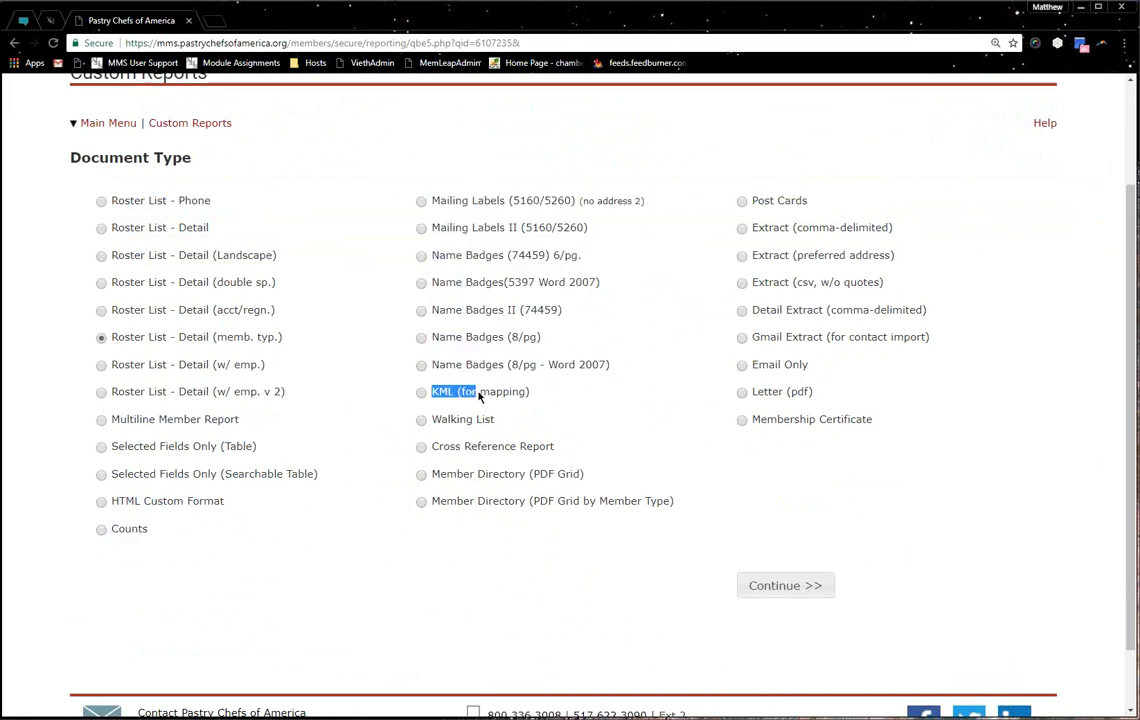
pyautogui.click(513, 394)
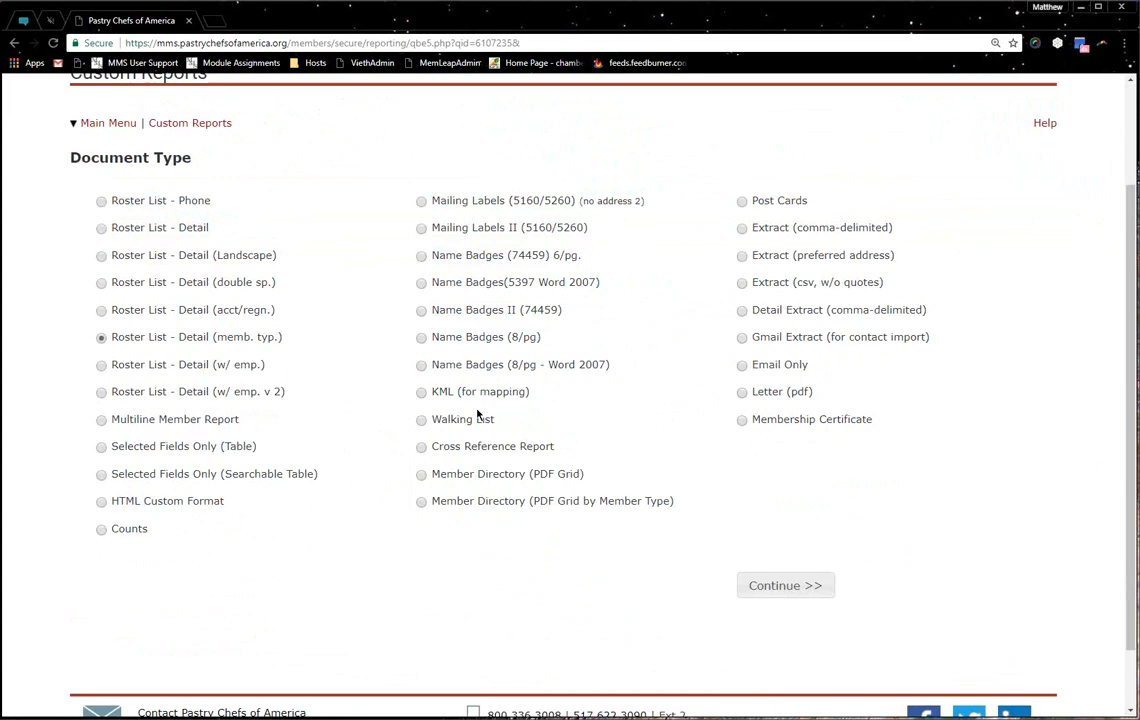
pyautogui.moveTo(441, 424); pyautogui.dragTo(491, 433)
pyautogui.click(490, 434)
pyautogui.moveTo(438, 448); pyautogui.dragTo(560, 507)
pyautogui.moveTo(782, 203); pyautogui.dragTo(797, 205)
pyautogui.click(476, 208)
pyautogui.moveTo(476, 208); pyautogui.dragTo(522, 300)
pyautogui.click(665, 262)
# Highlight the extract types, including Extract (csv), Detail, Gmail, Email Only, Letter and Membership Certificate
pyautogui.moveTo(783, 235); pyautogui.dragTo(886, 342)
pyautogui.click(845, 262)
pyautogui.moveTo(779, 228); pyautogui.dragTo(845, 290)
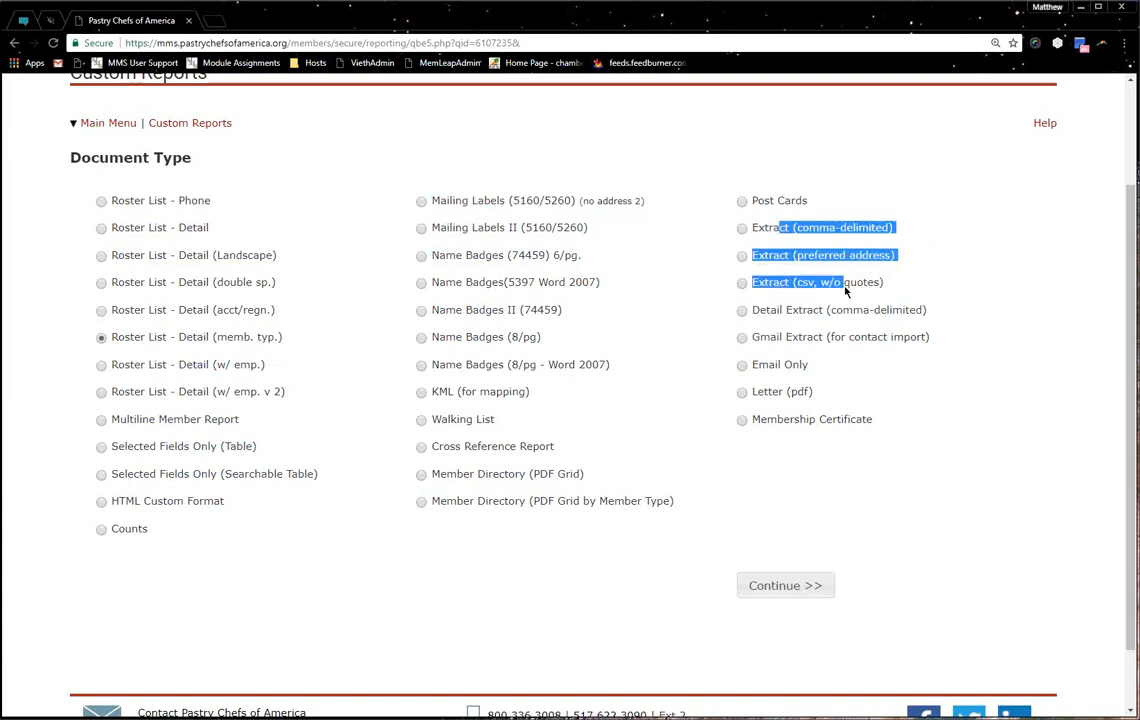
pyautogui.moveTo(845, 290); pyautogui.dragTo(848, 288)
pyautogui.click(848, 288)
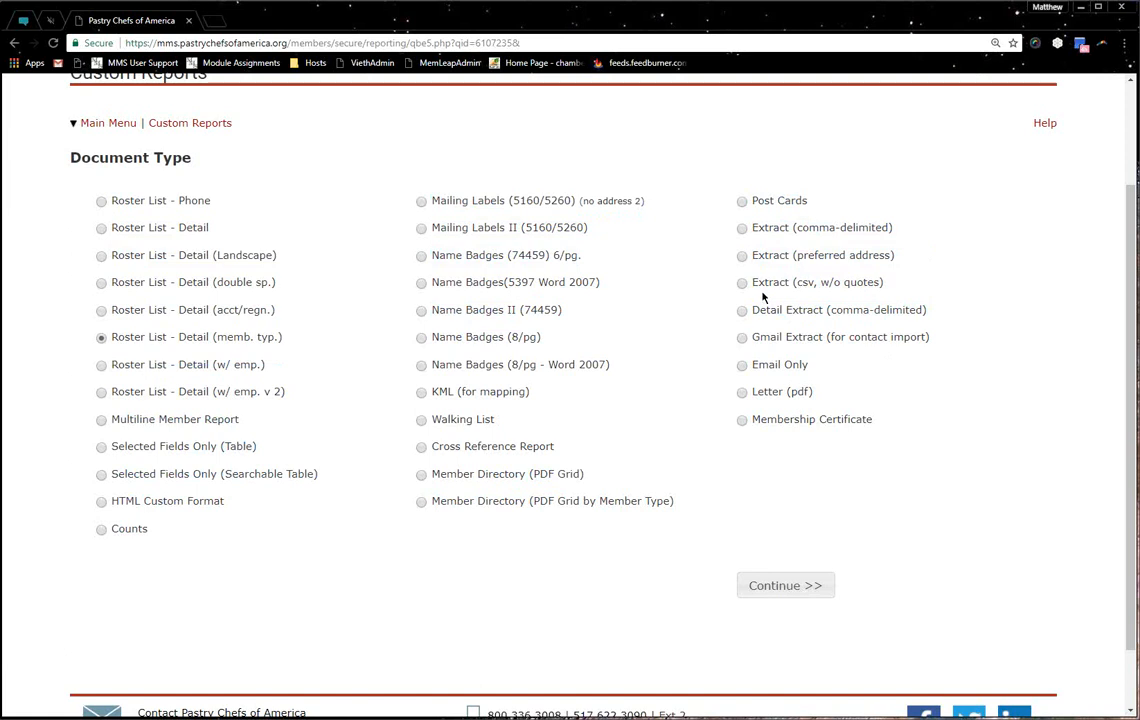
pyautogui.moveTo(752, 282); pyautogui.dragTo(888, 290)
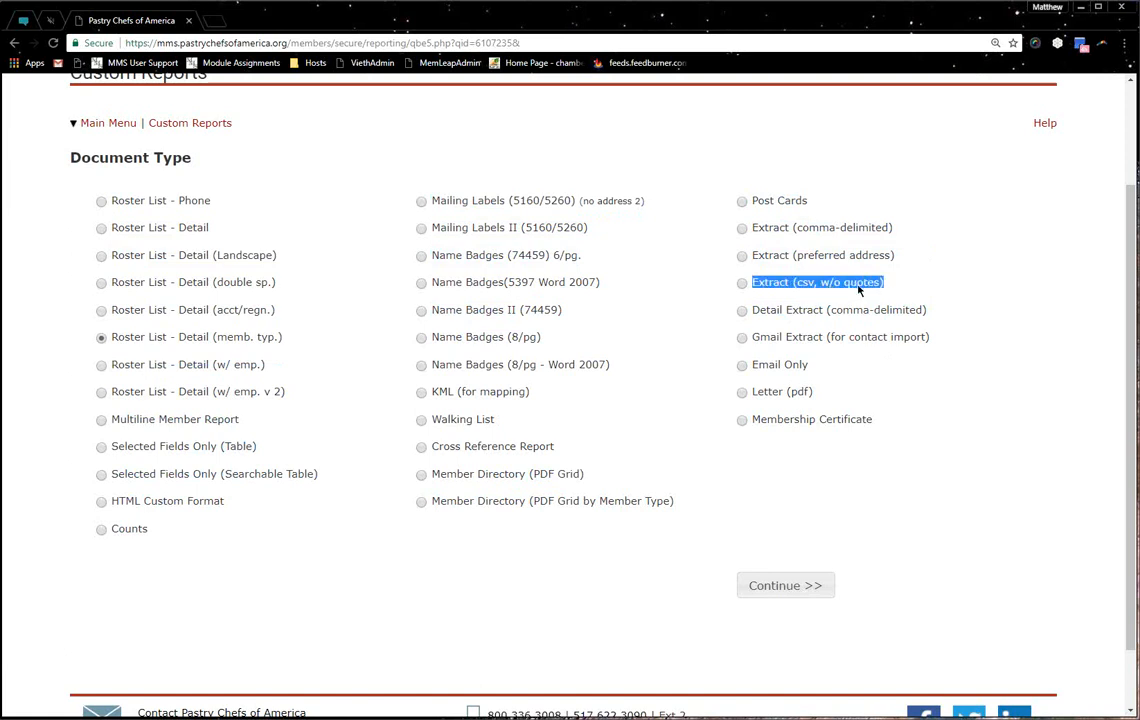
pyautogui.click(792, 316)
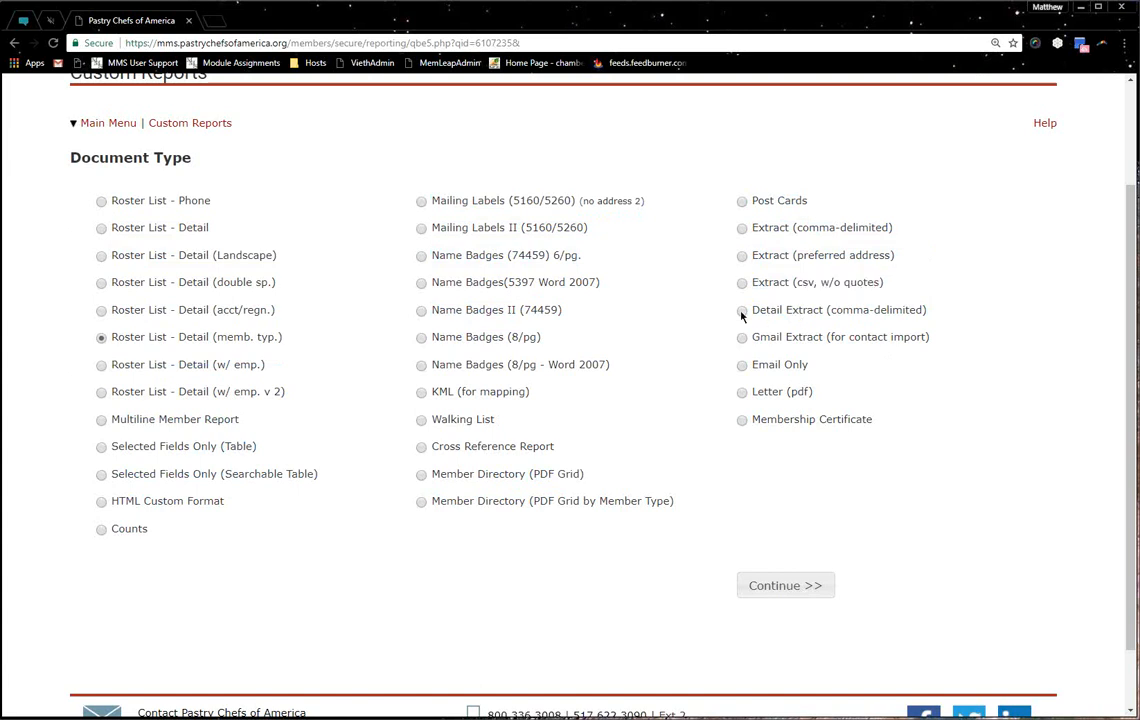
pyautogui.moveTo(746, 312); pyautogui.dragTo(933, 316)
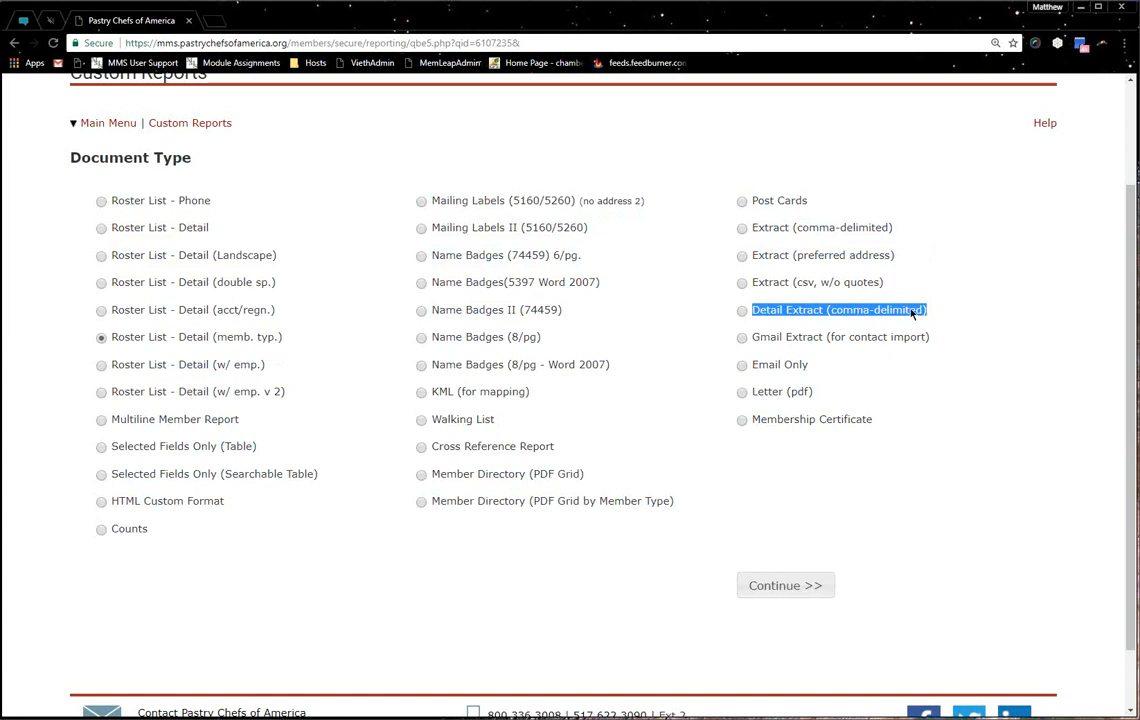
pyautogui.moveTo(755, 343); pyautogui.dragTo(930, 341)
pyautogui.moveTo(755, 366); pyautogui.dragTo(810, 371)
pyautogui.moveTo(748, 396); pyautogui.dragTo(823, 397)
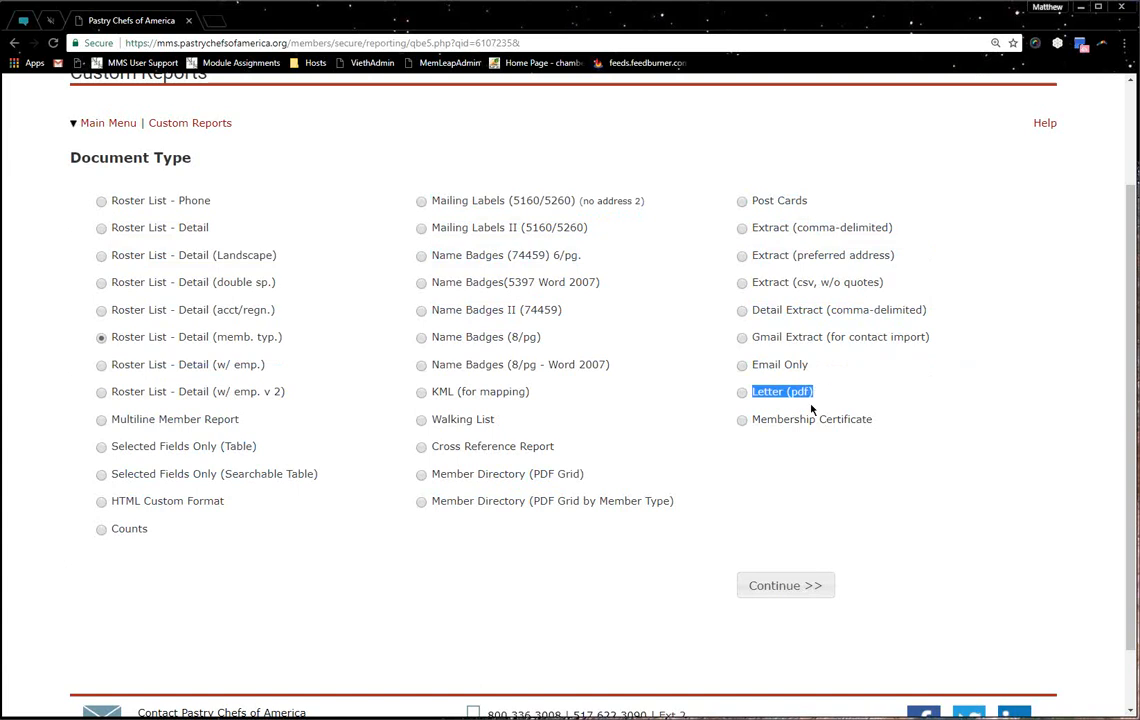
pyautogui.moveTo(750, 420); pyautogui.dragTo(875, 418)
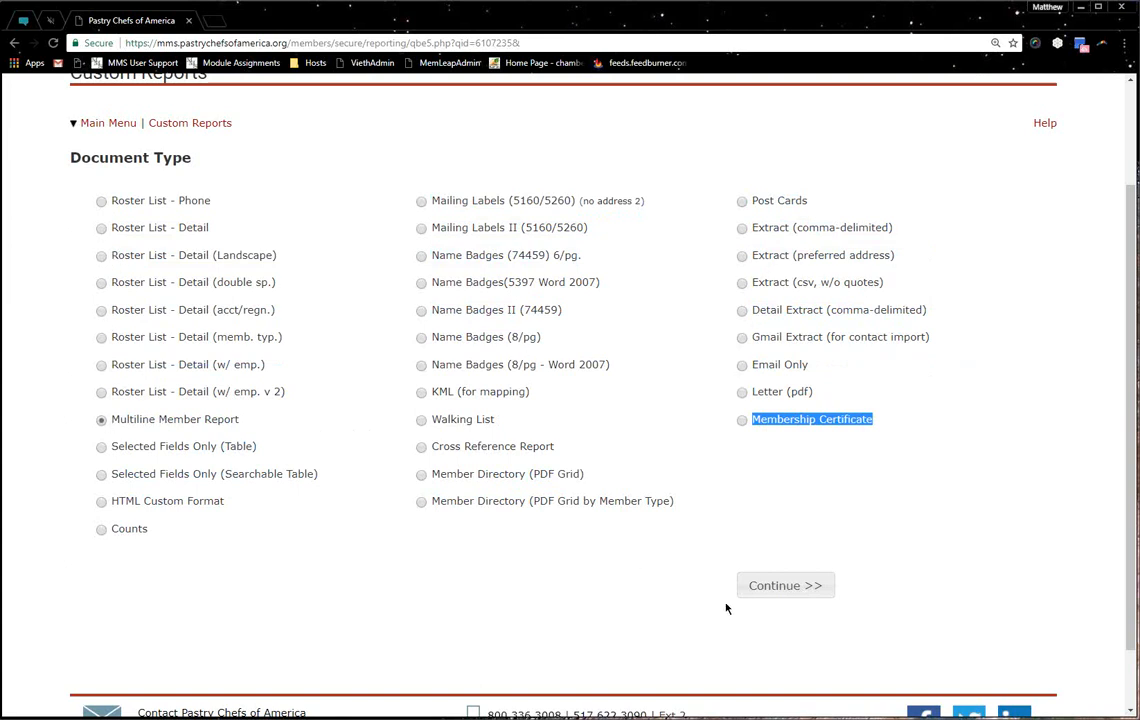
# Run the Multiline Member Report, note its 89 records, and open the PDF output
pyautogui.click(755, 583)
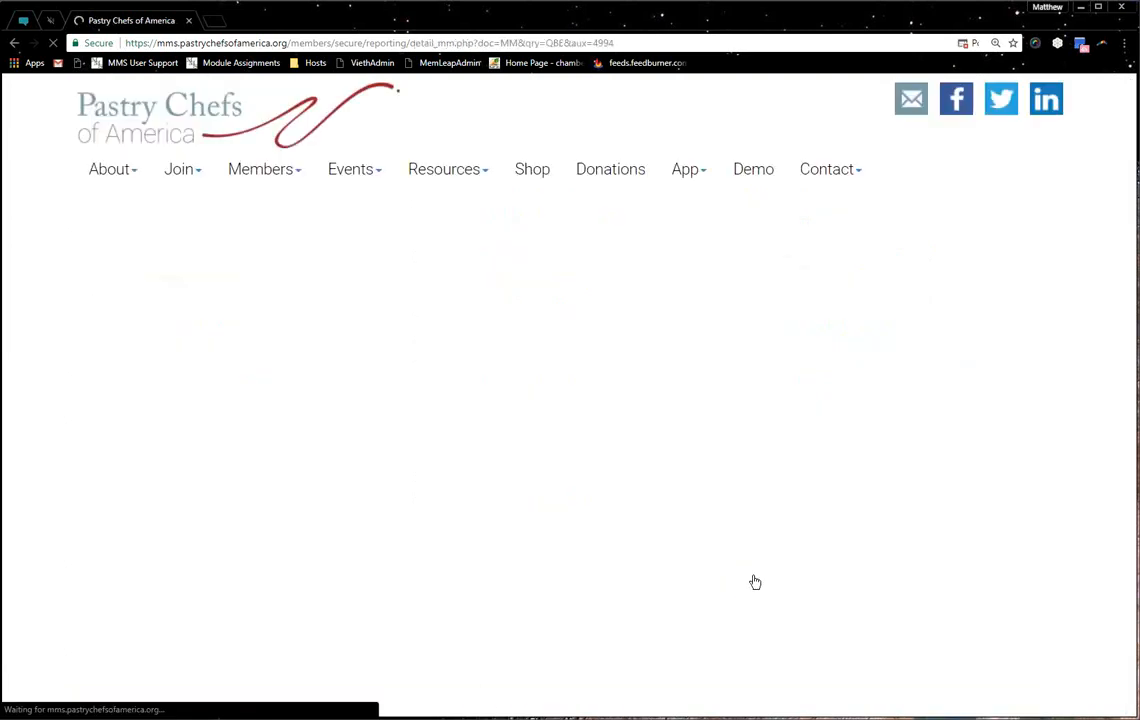
pyautogui.moveTo(539, 353); pyautogui.dragTo(614, 354)
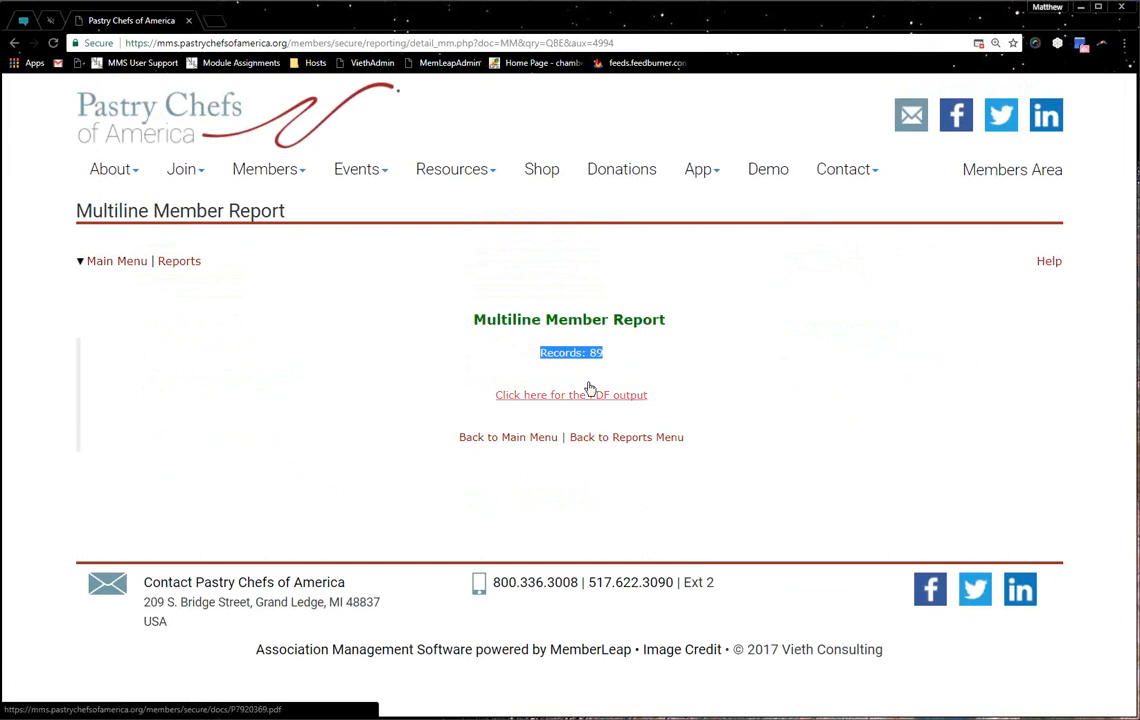
pyautogui.click(589, 389)
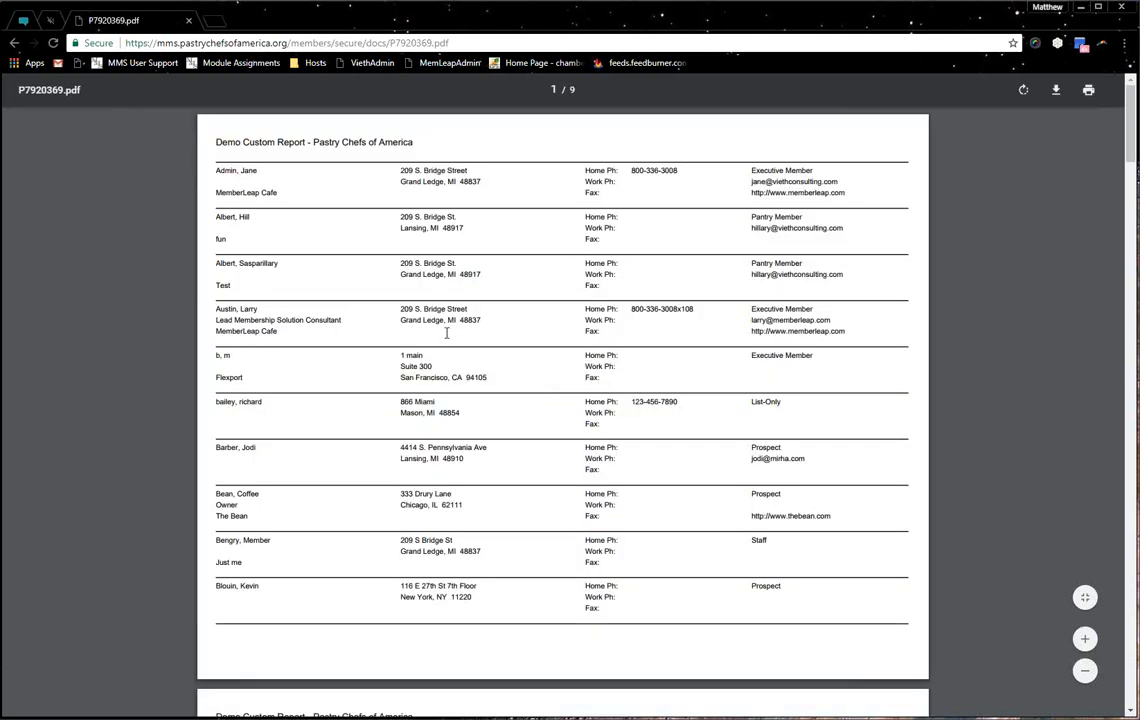
# Scroll through the nine-page name-sorted PDF roster, then go back to the results page
pyautogui.scroll(-3, 447, 330)
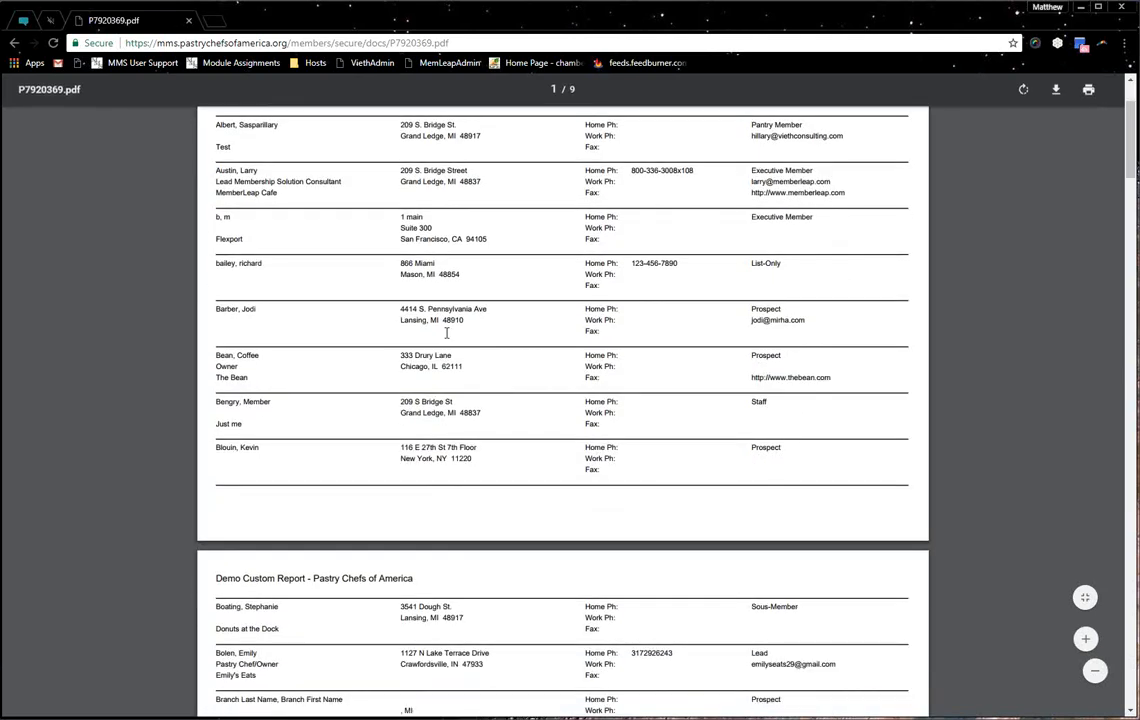
pyautogui.scroll(-2, 447, 333)
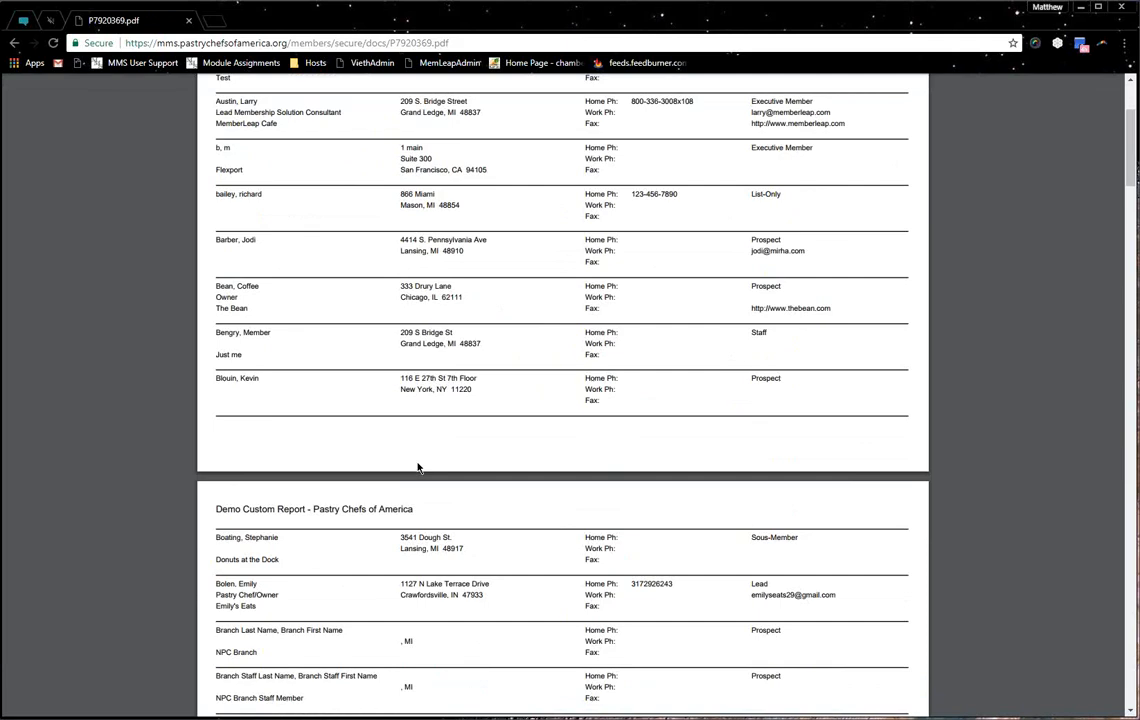
pyautogui.scroll(-10, 417, 466)
pyautogui.scroll(-20, 481, 443)
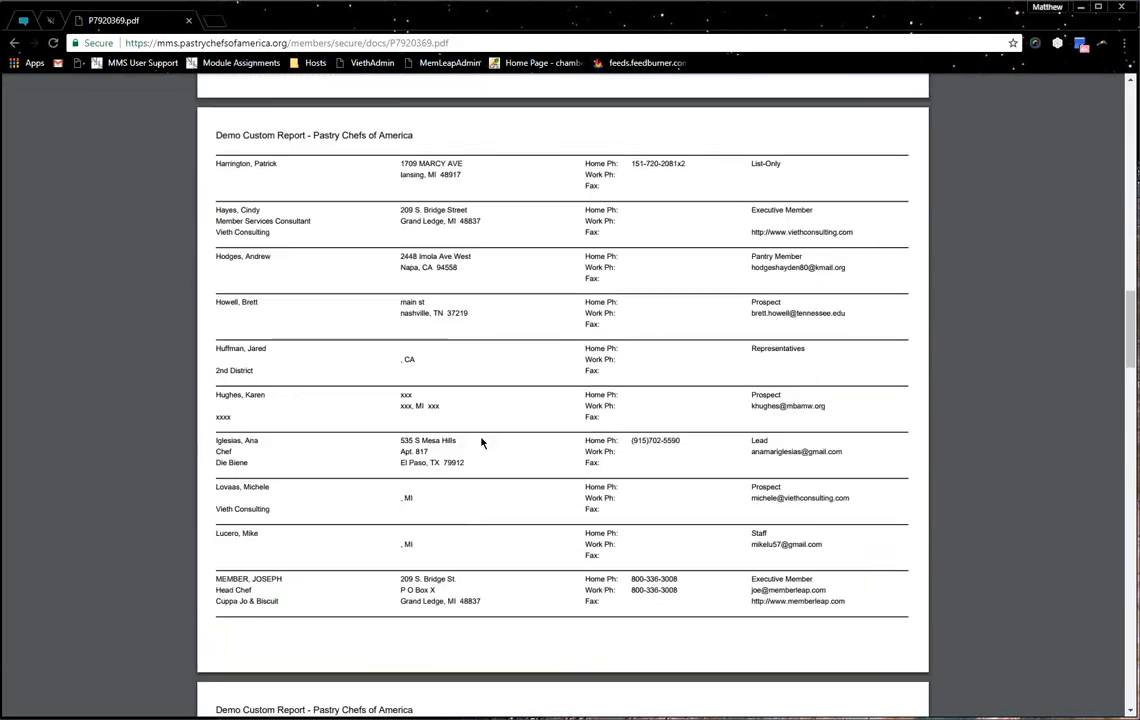
pyautogui.scroll(-20, 480, 444)
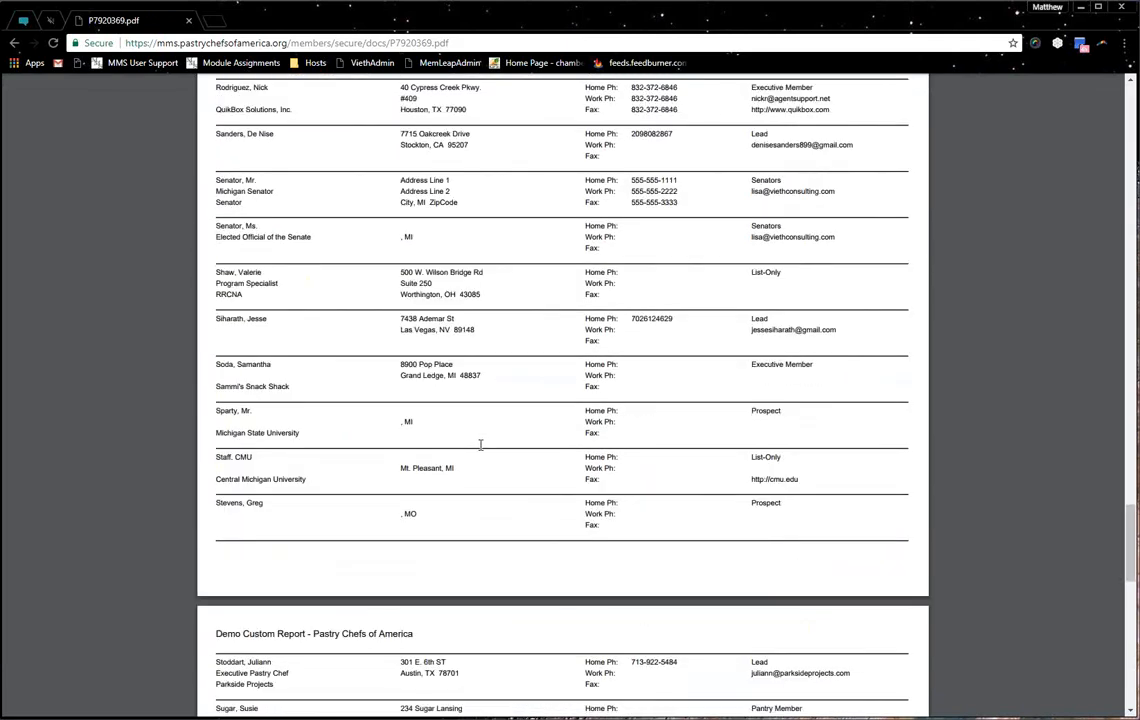
pyautogui.scroll(20, 1023, 580)
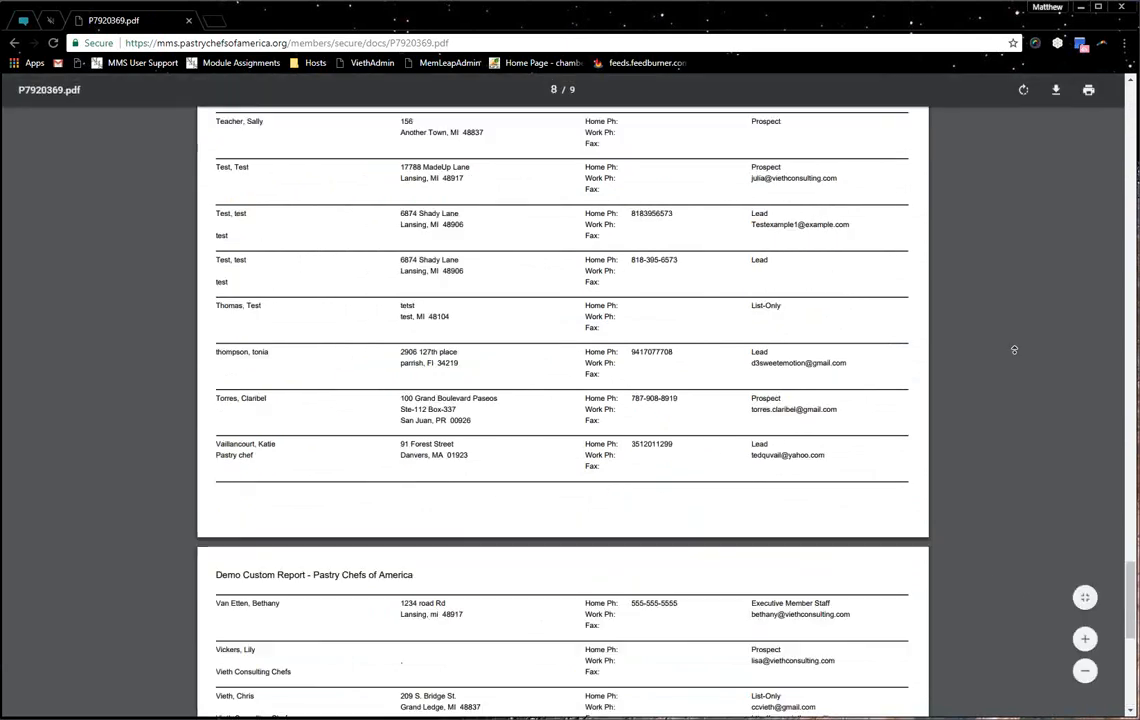
pyautogui.click(12, 44)
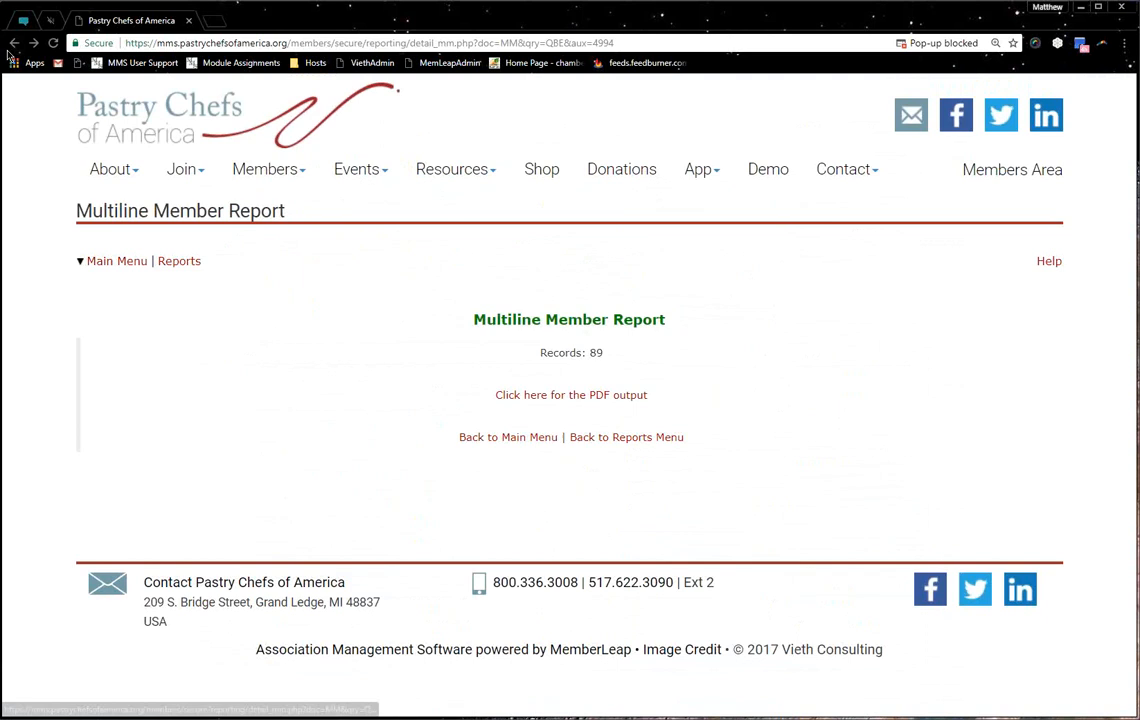
pyautogui.click(522, 446)
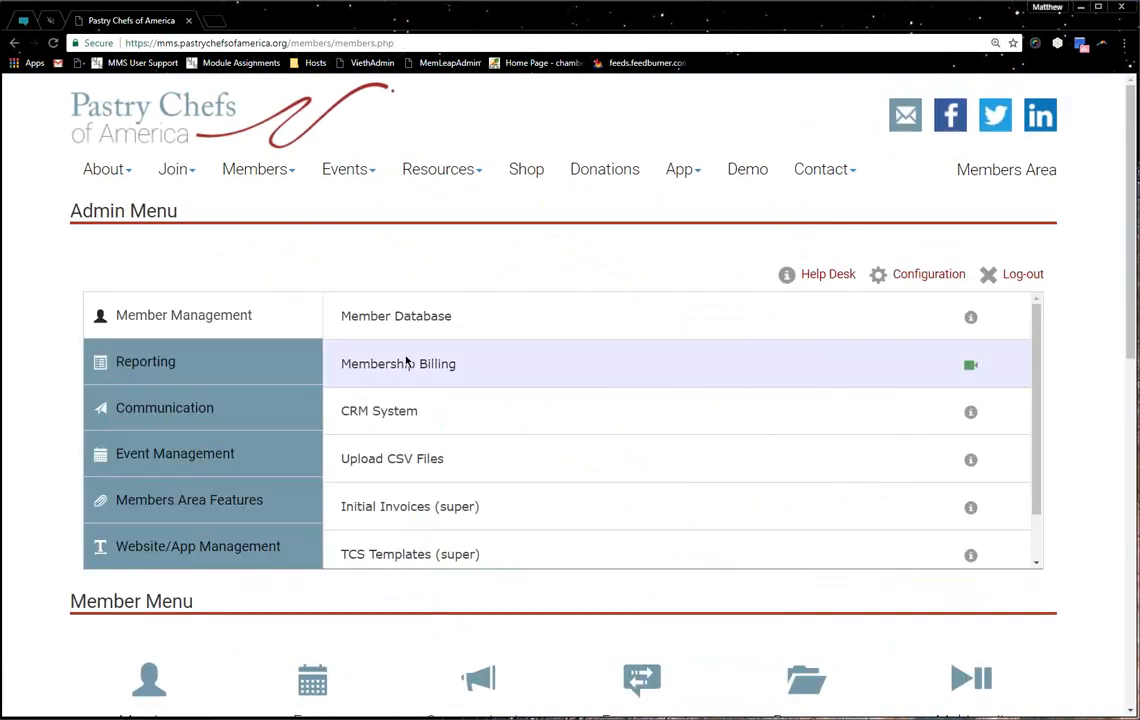
pyautogui.click(230, 407)
pyautogui.click(243, 355)
pyautogui.click(471, 374)
pyautogui.scroll(-3, 188, 382)
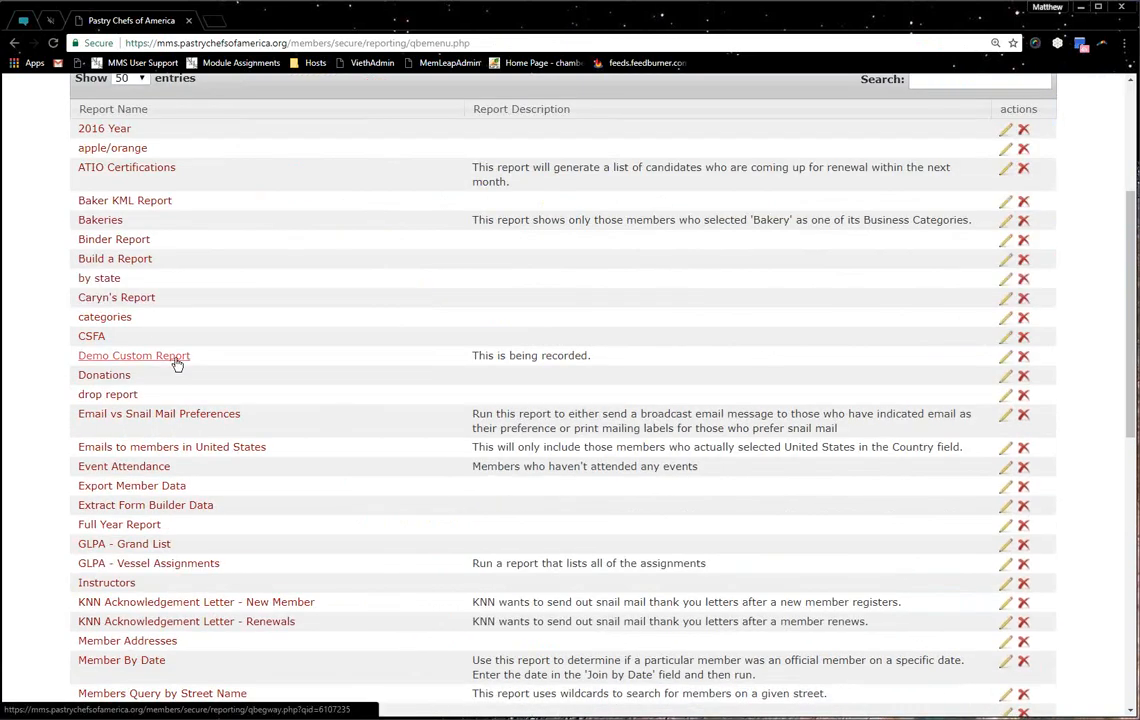
pyautogui.click(176, 362)
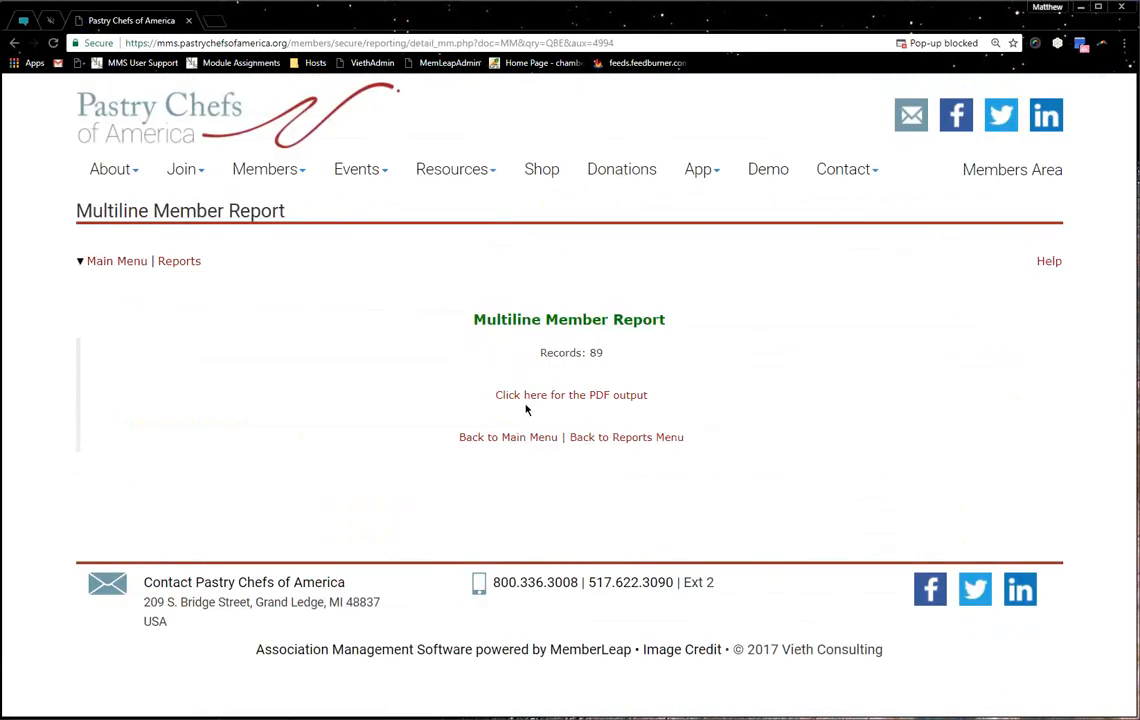
pyautogui.rightClick(525, 396)
pyautogui.click(456, 367)
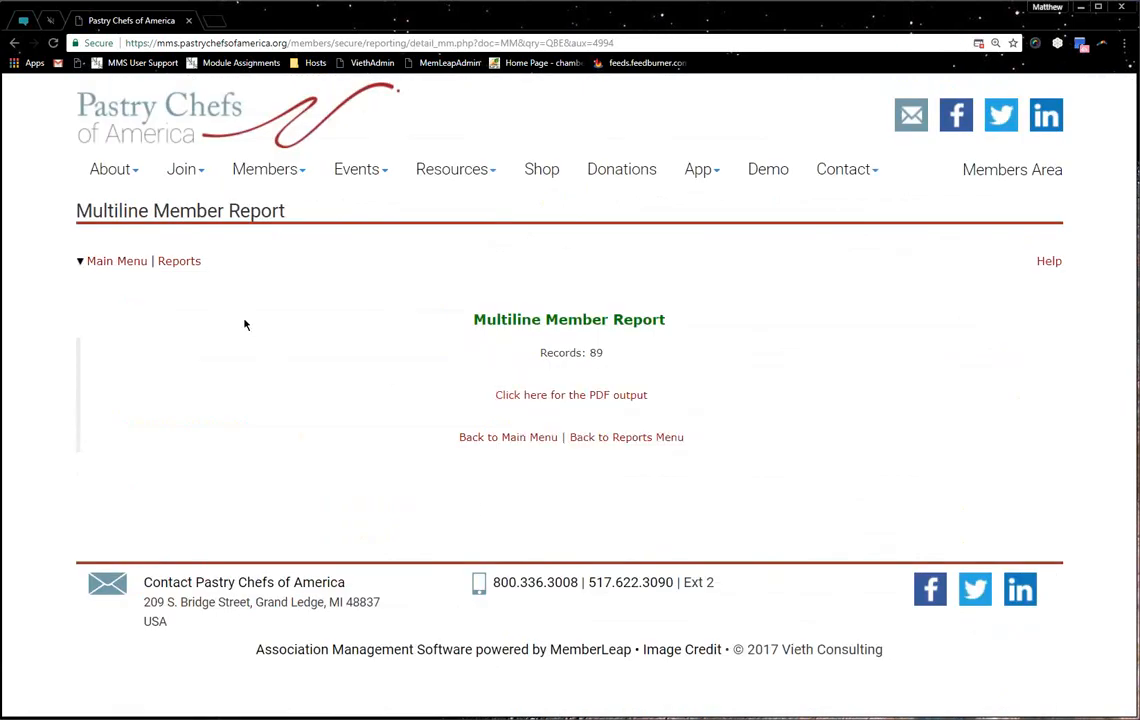